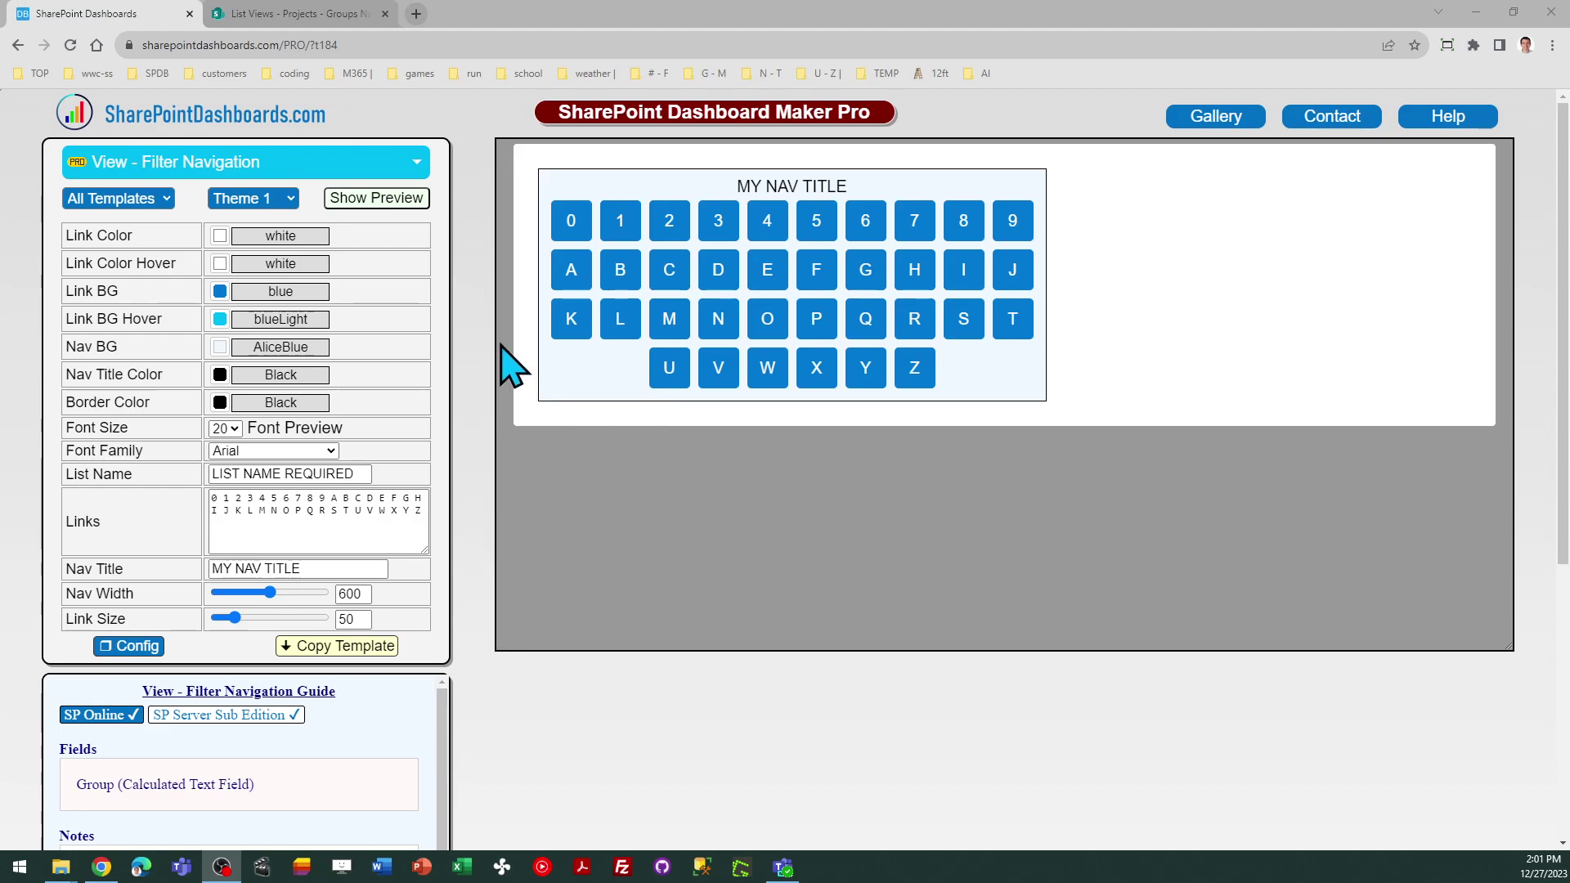
# - Bring up the SharePoint Projects list in its Groups Nav view, showing only the Project column
pyautogui.click(289, 10)
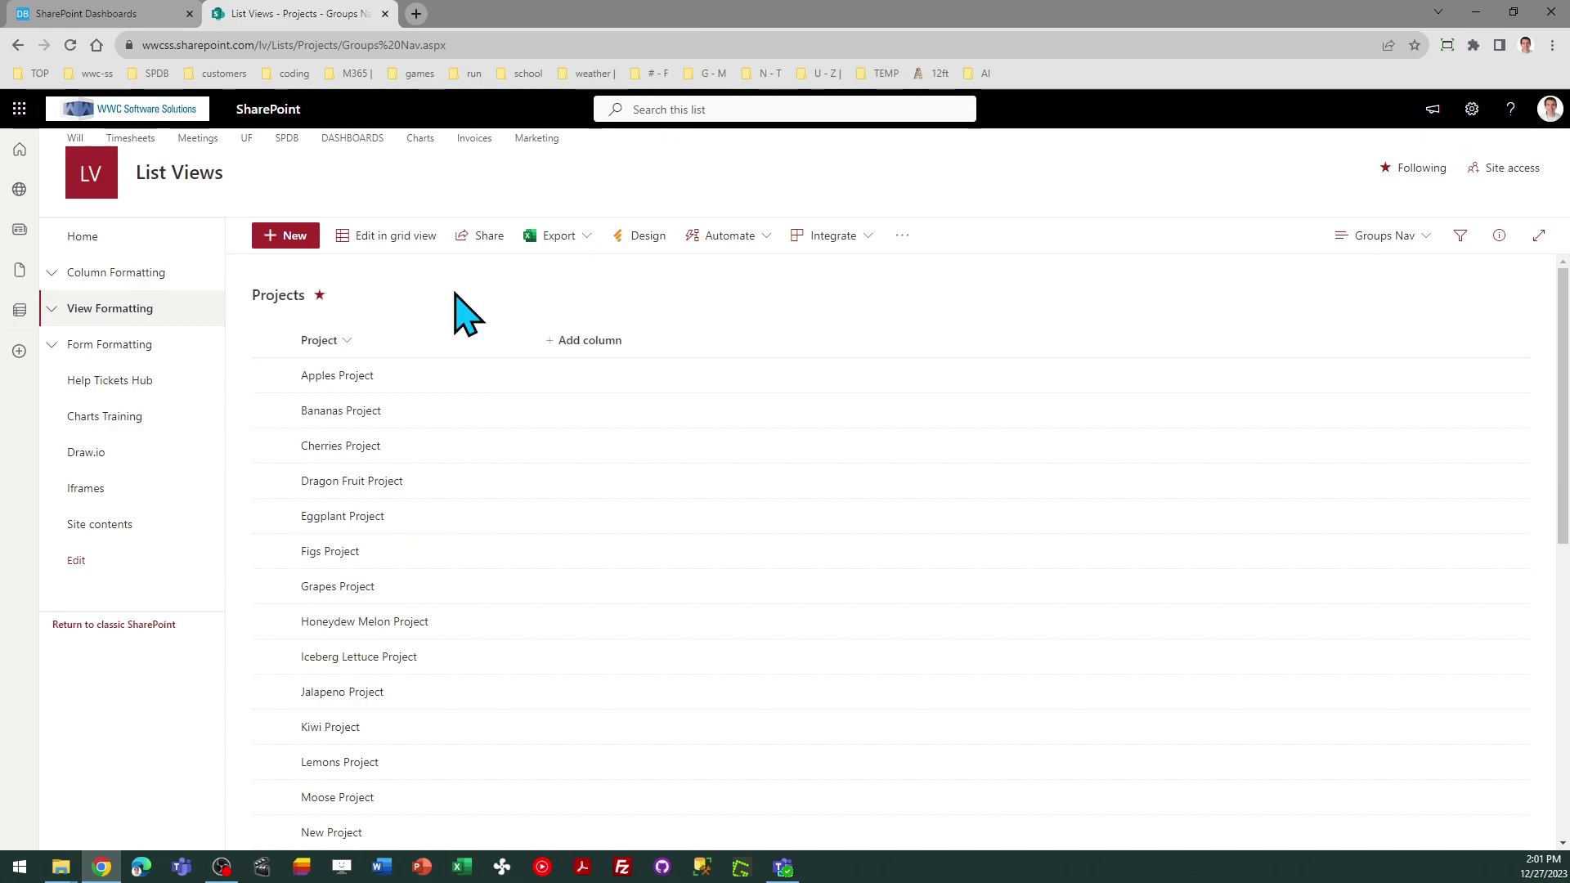
# - Delete 0–9 from the Links box in Dashboard Maker Pro, leaving only A–Z letters
pyautogui.click(122, 14)
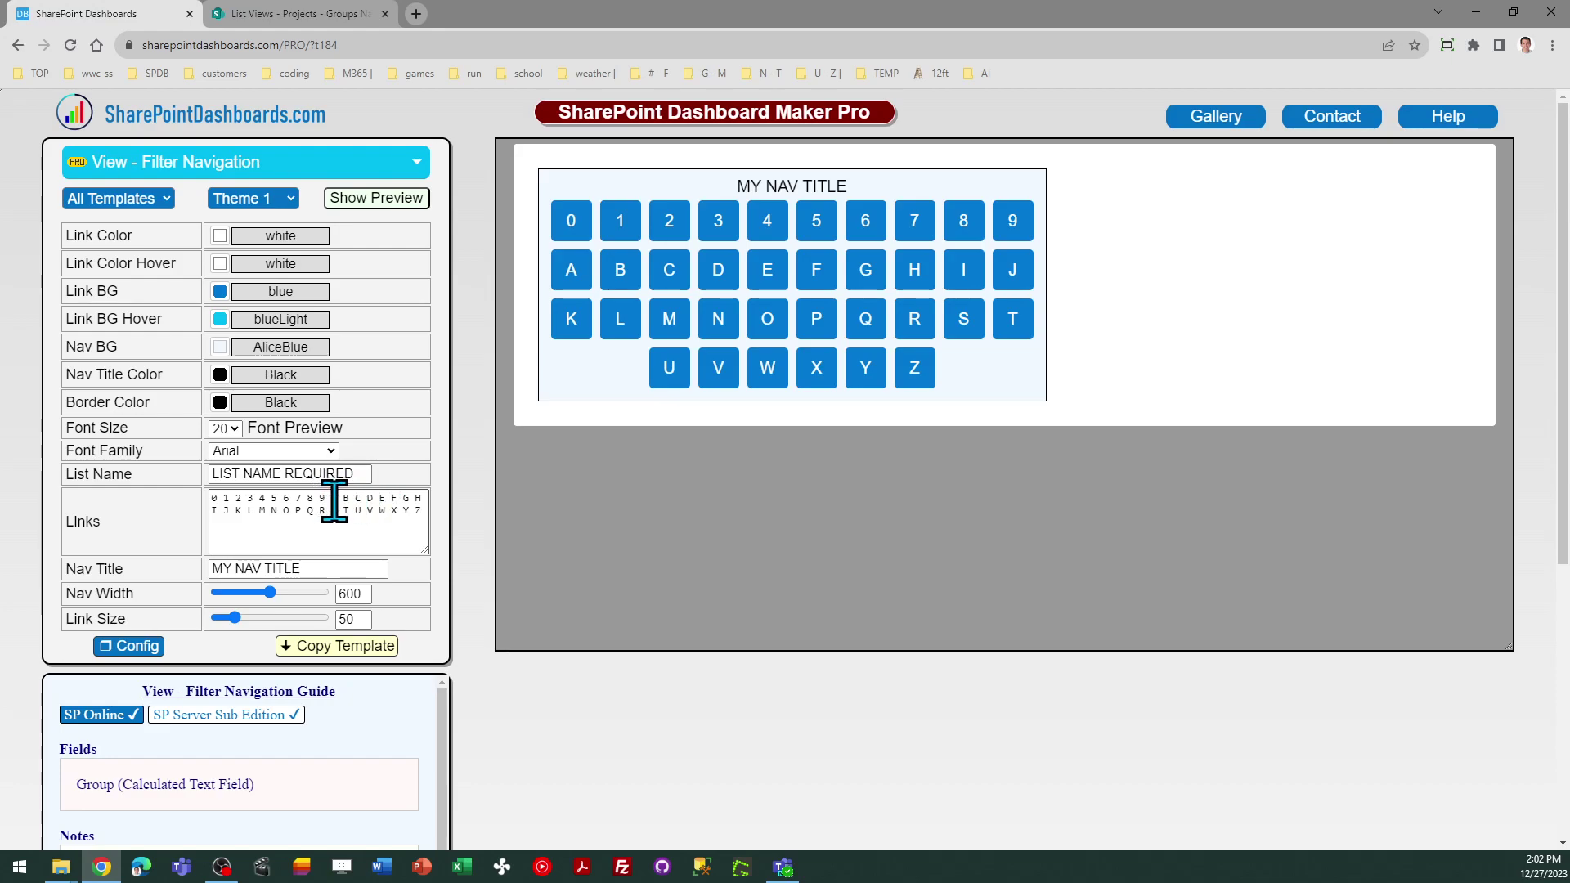
pyautogui.moveTo(331, 501); pyautogui.dragTo(211, 508)
pyautogui.press('Delete')
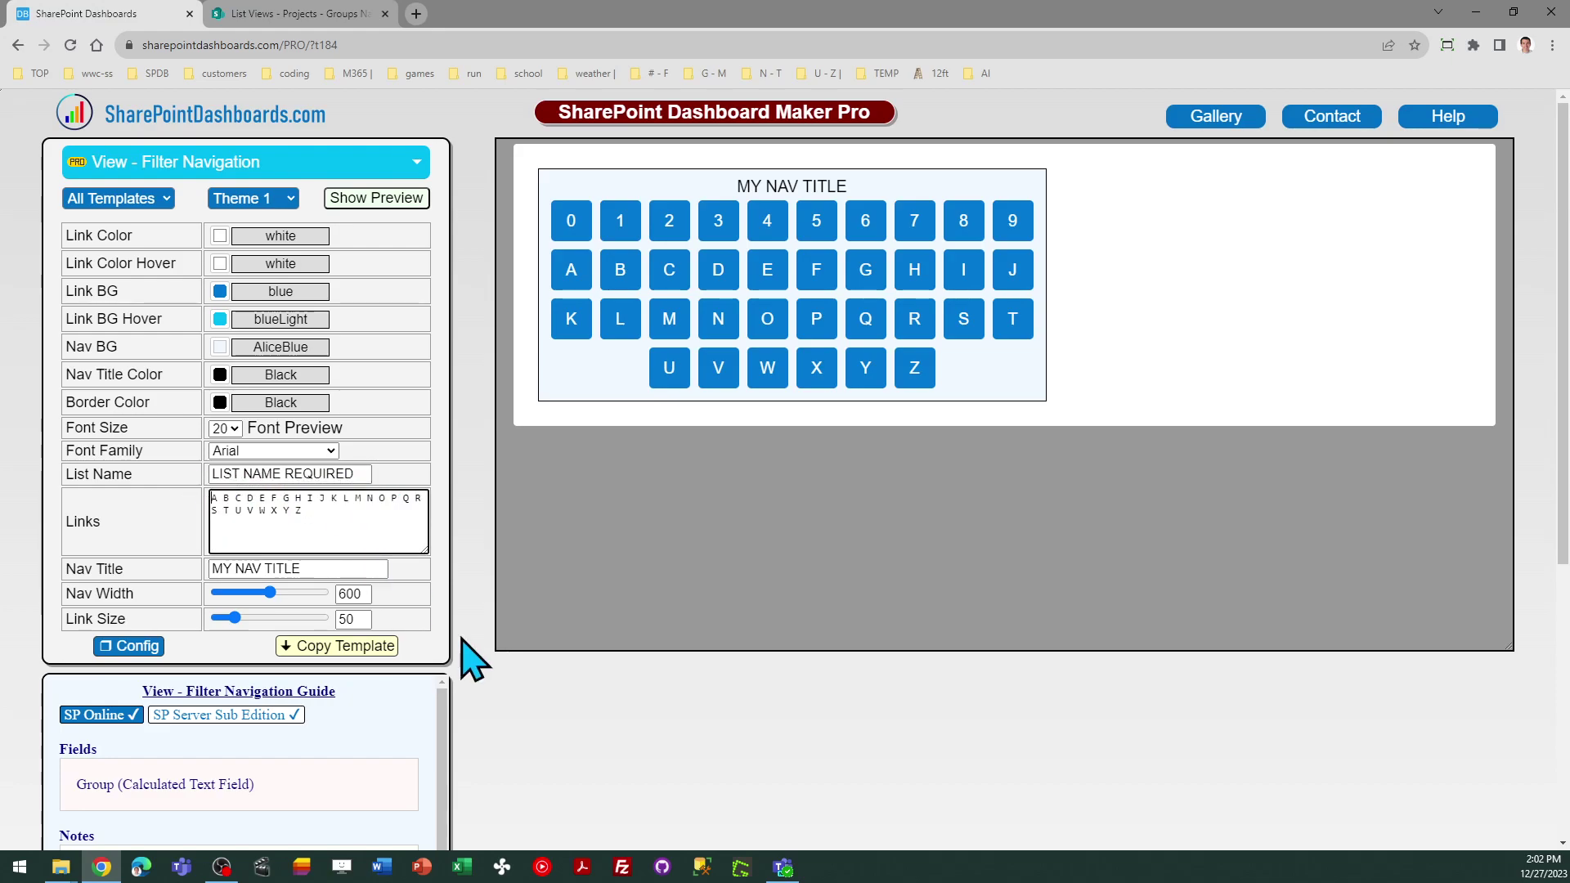
pyautogui.press('Tab')
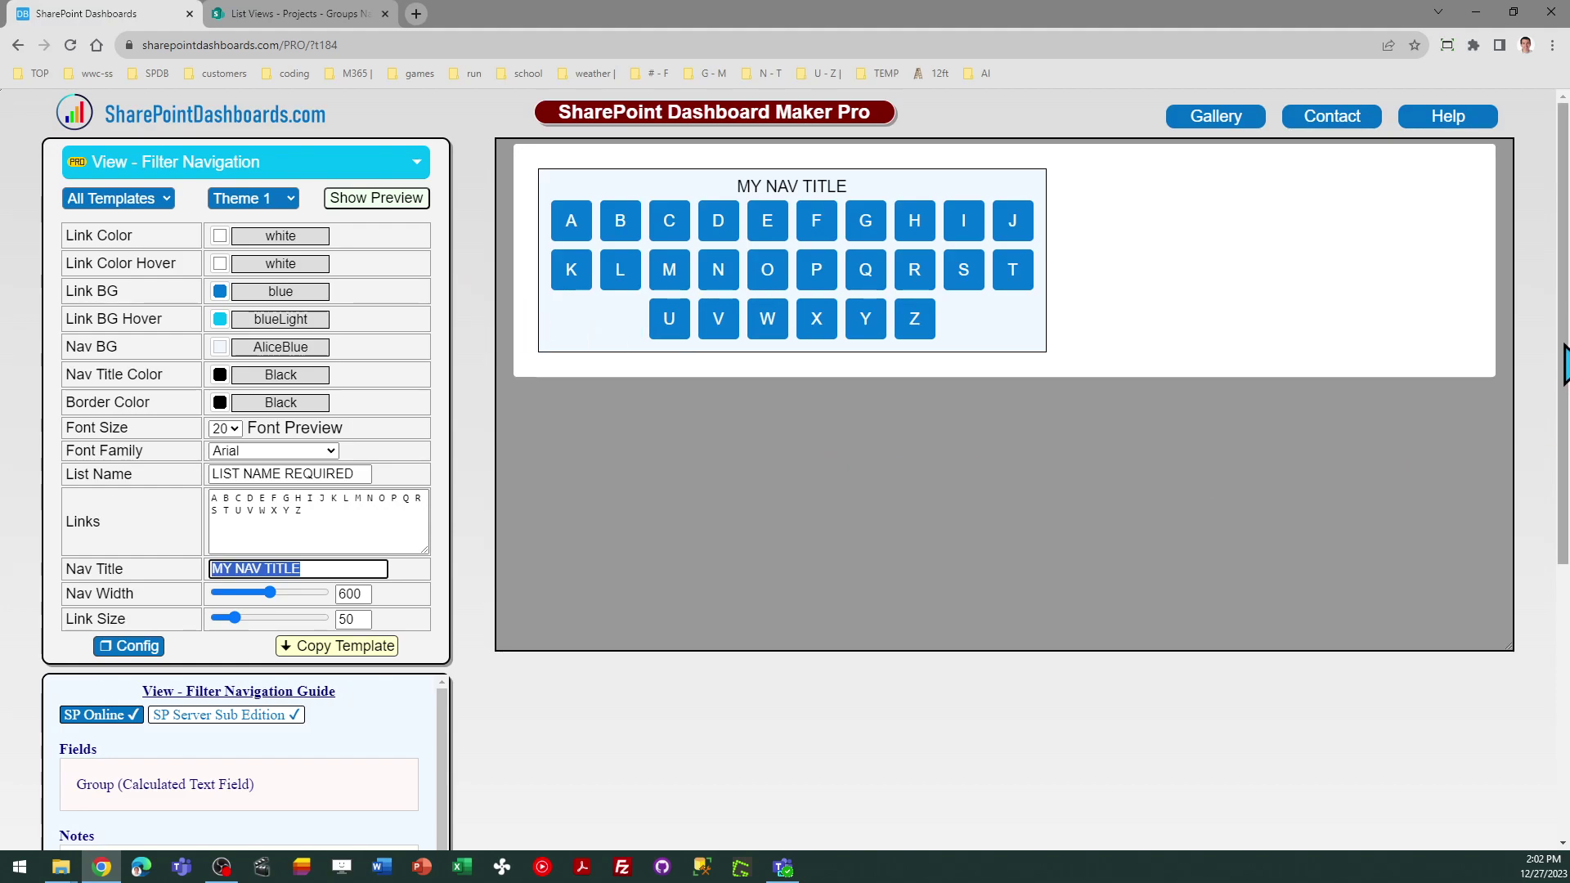
pyautogui.moveTo(1564, 351); pyautogui.dragTo(1565, 468)
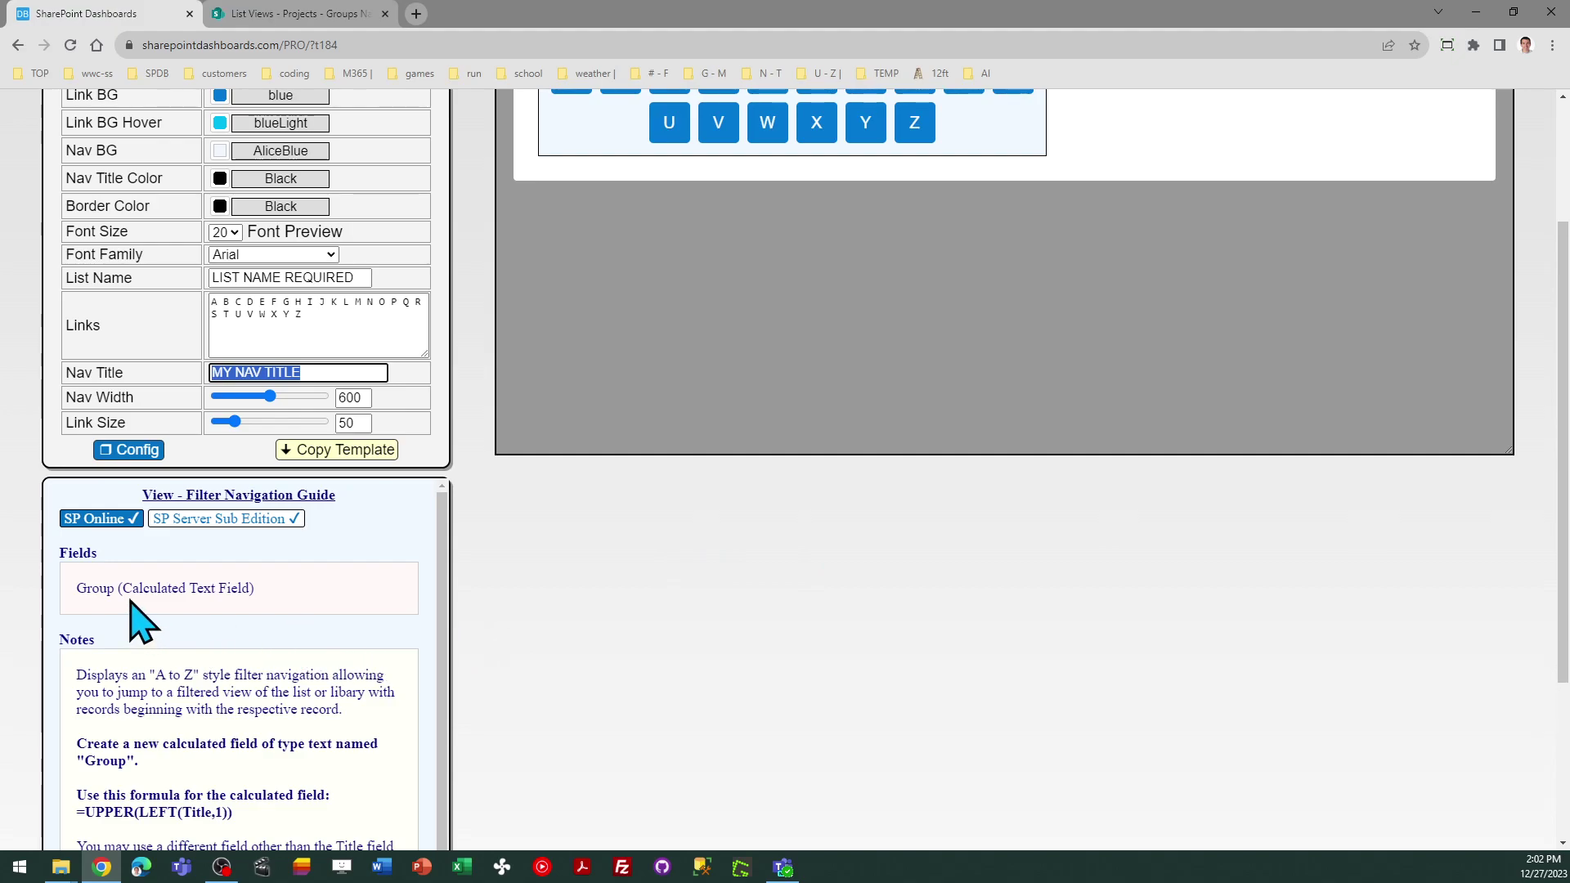
pyautogui.moveTo(120, 596); pyautogui.dragTo(65, 609)
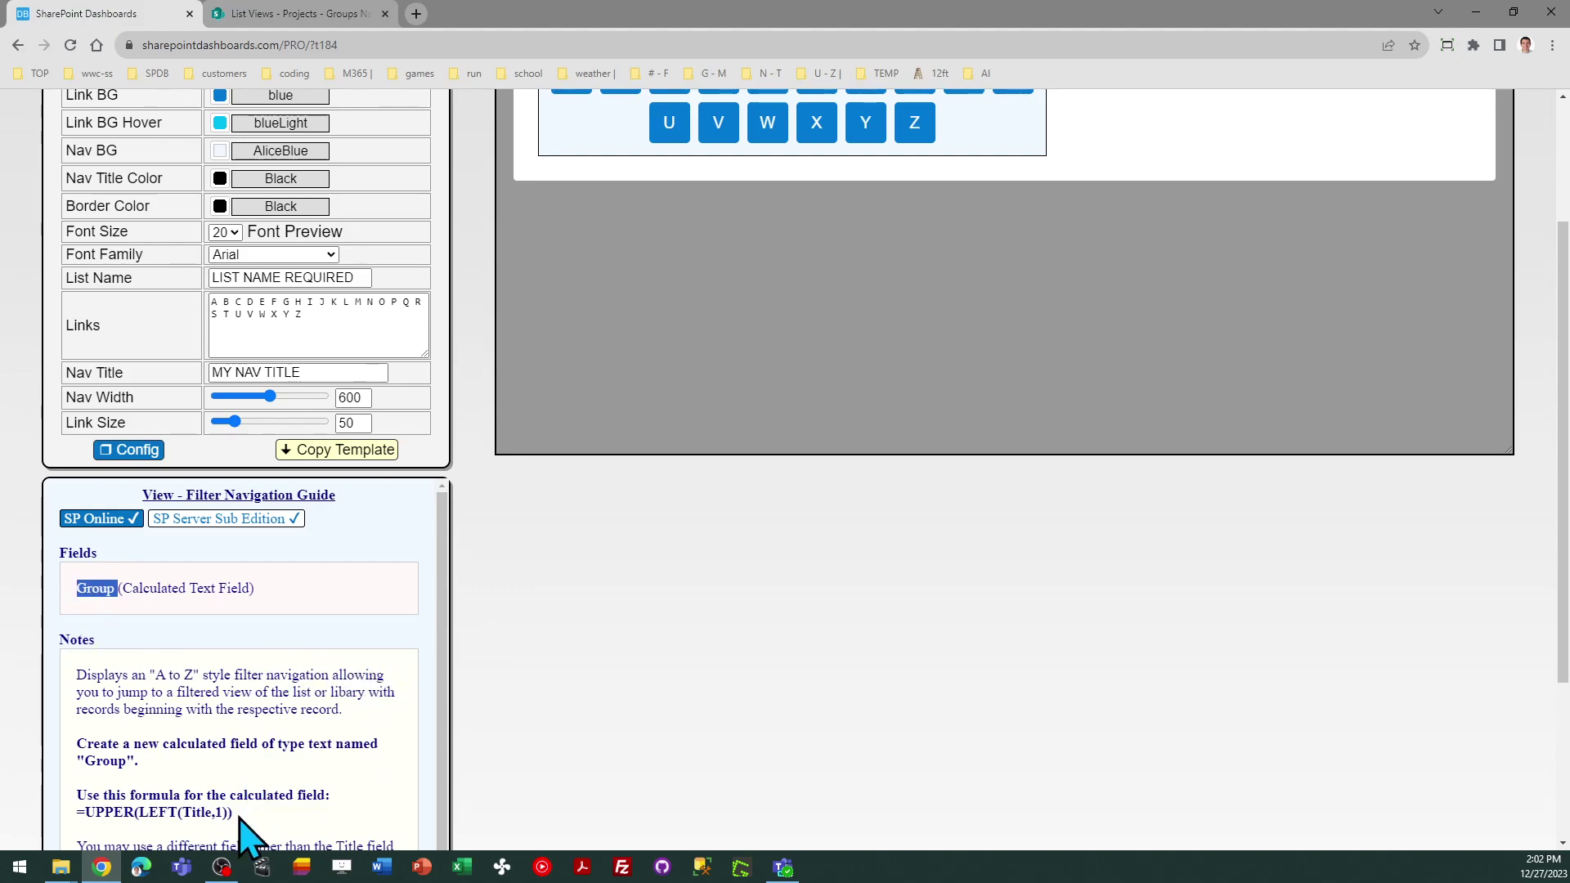
pyautogui.moveTo(235, 812); pyautogui.dragTo(88, 814)
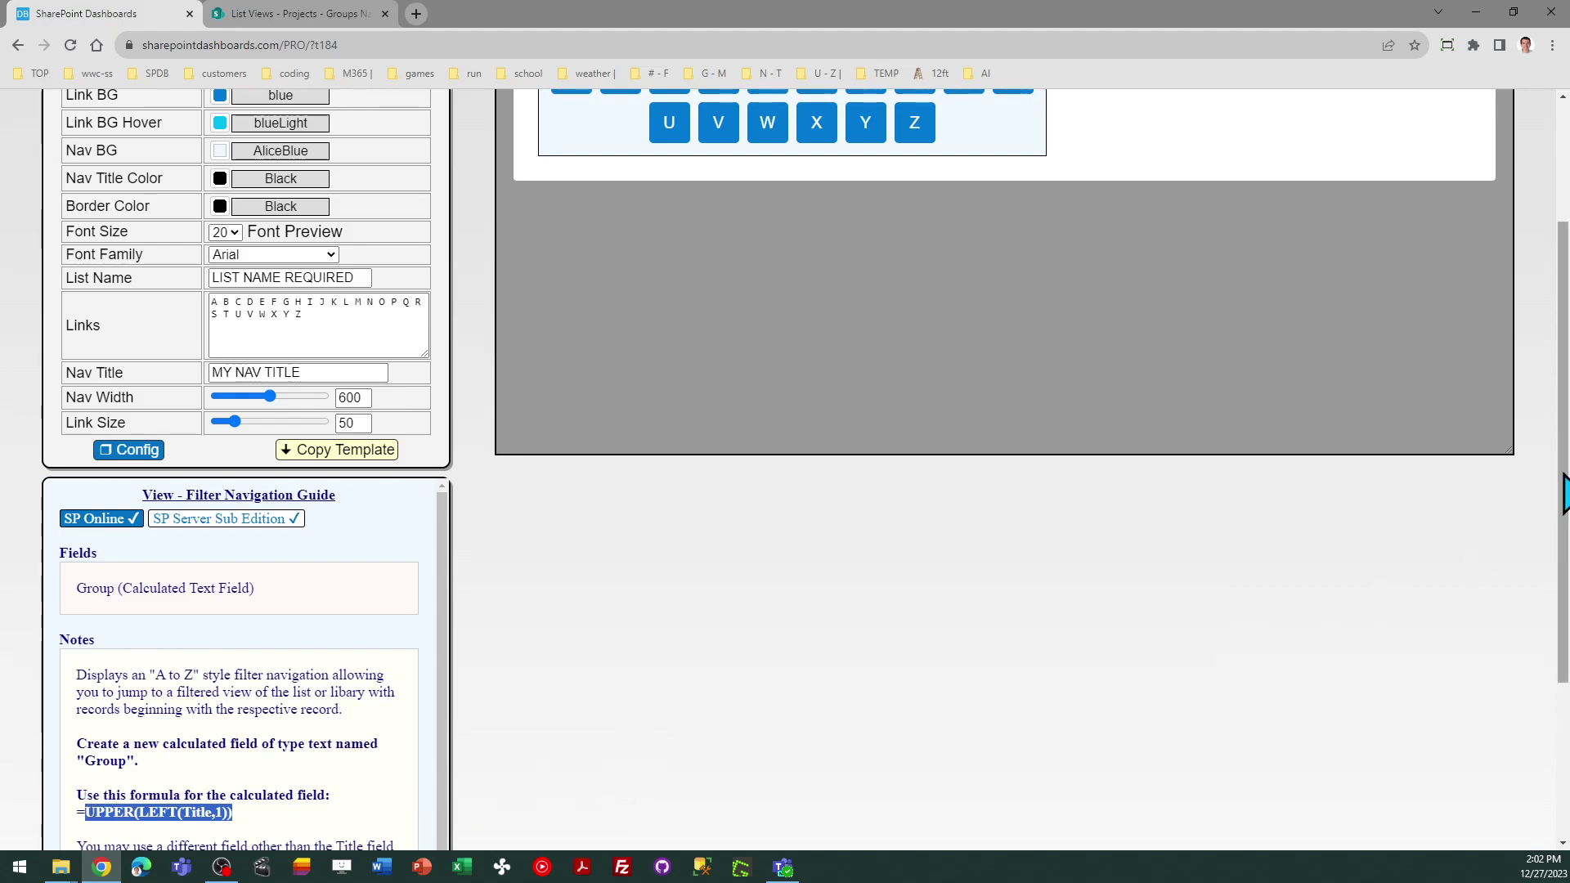
pyautogui.scroll(-2, 1563, 495)
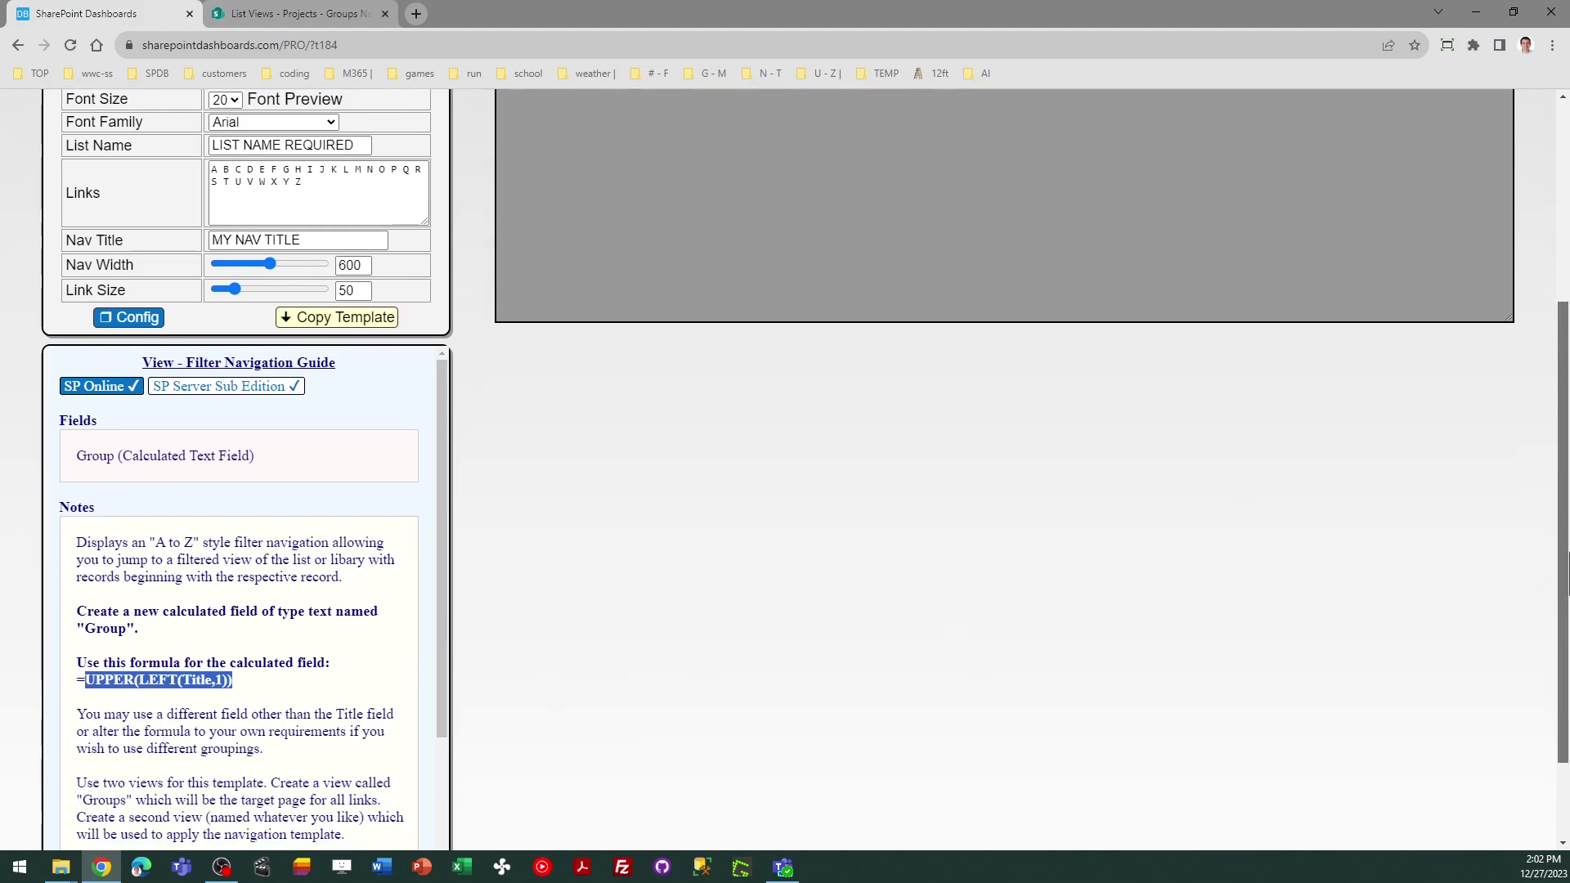
pyautogui.click(251, 692)
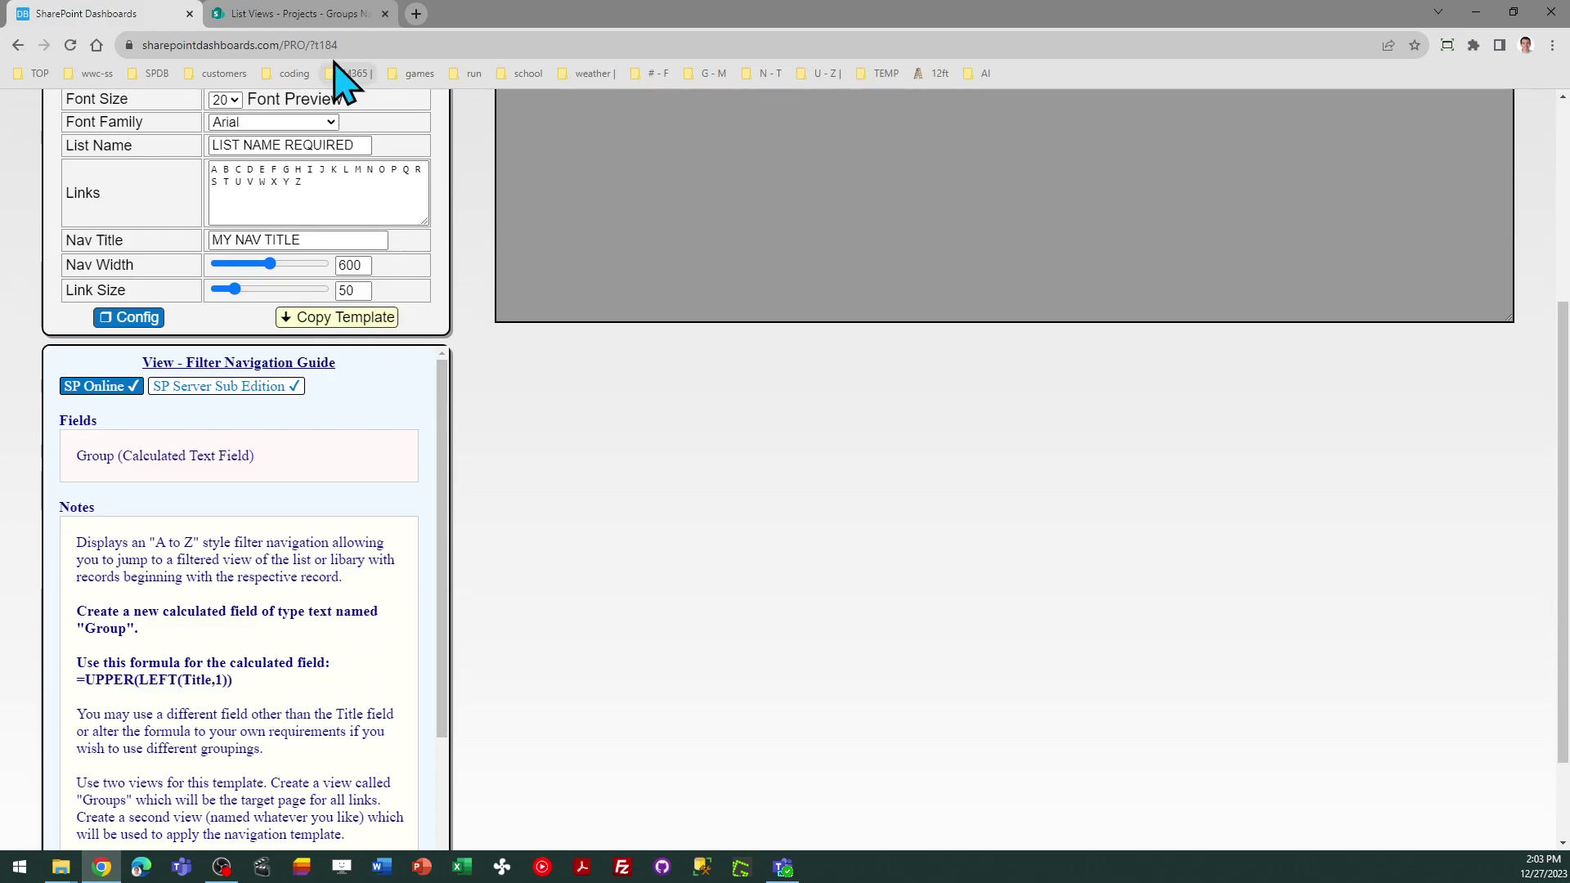
# - Switch the SharePoint Projects list to the Groups view with Project, Link and History columns
pyautogui.click(293, 16)
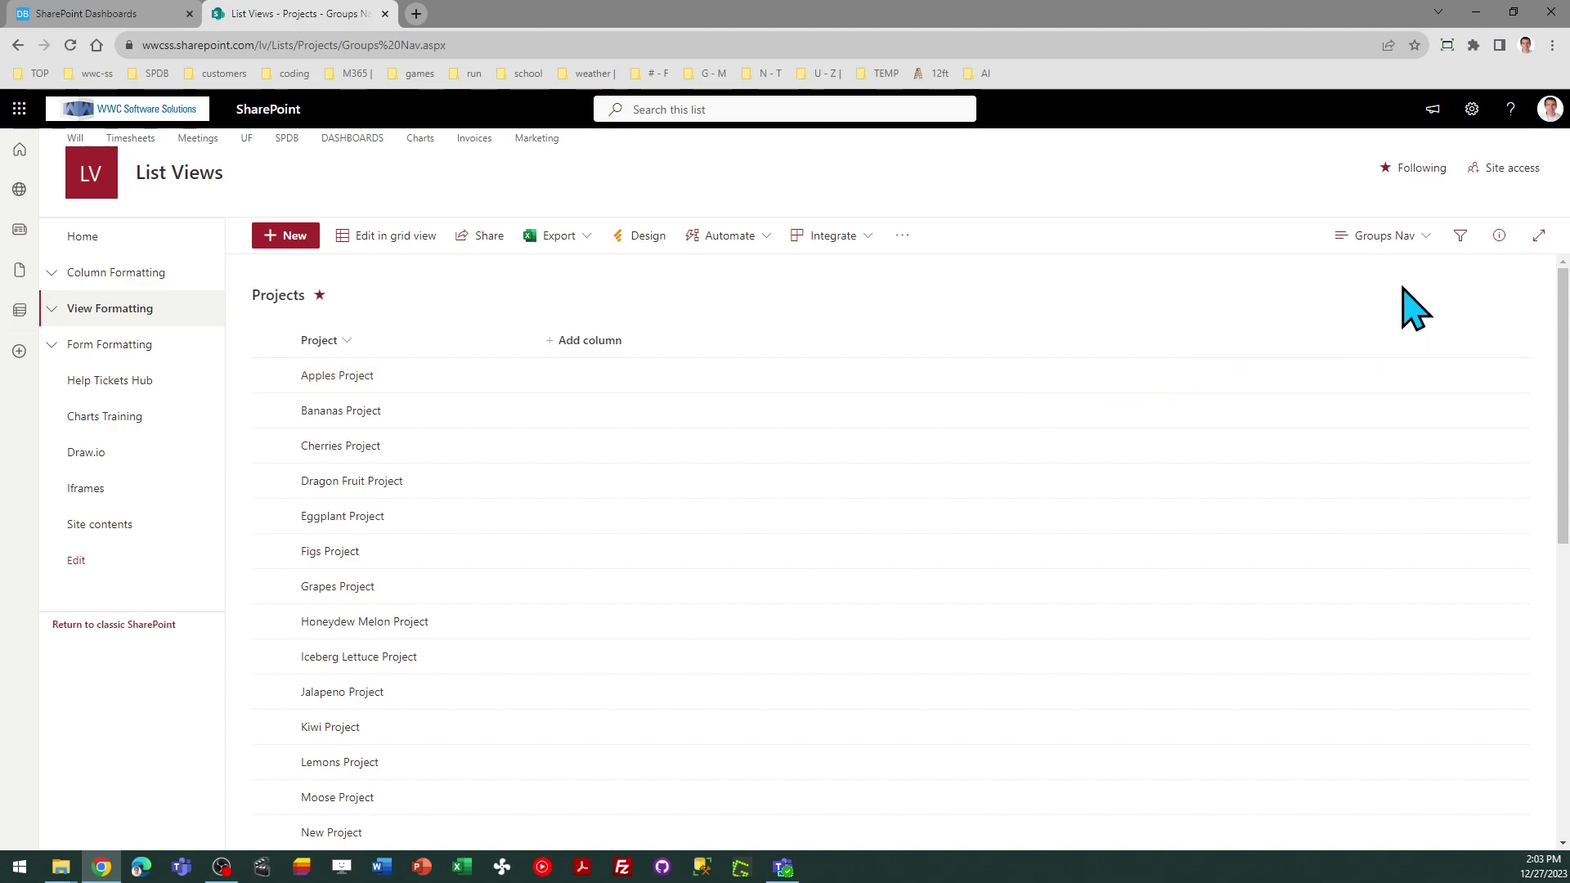
pyautogui.click(1394, 246)
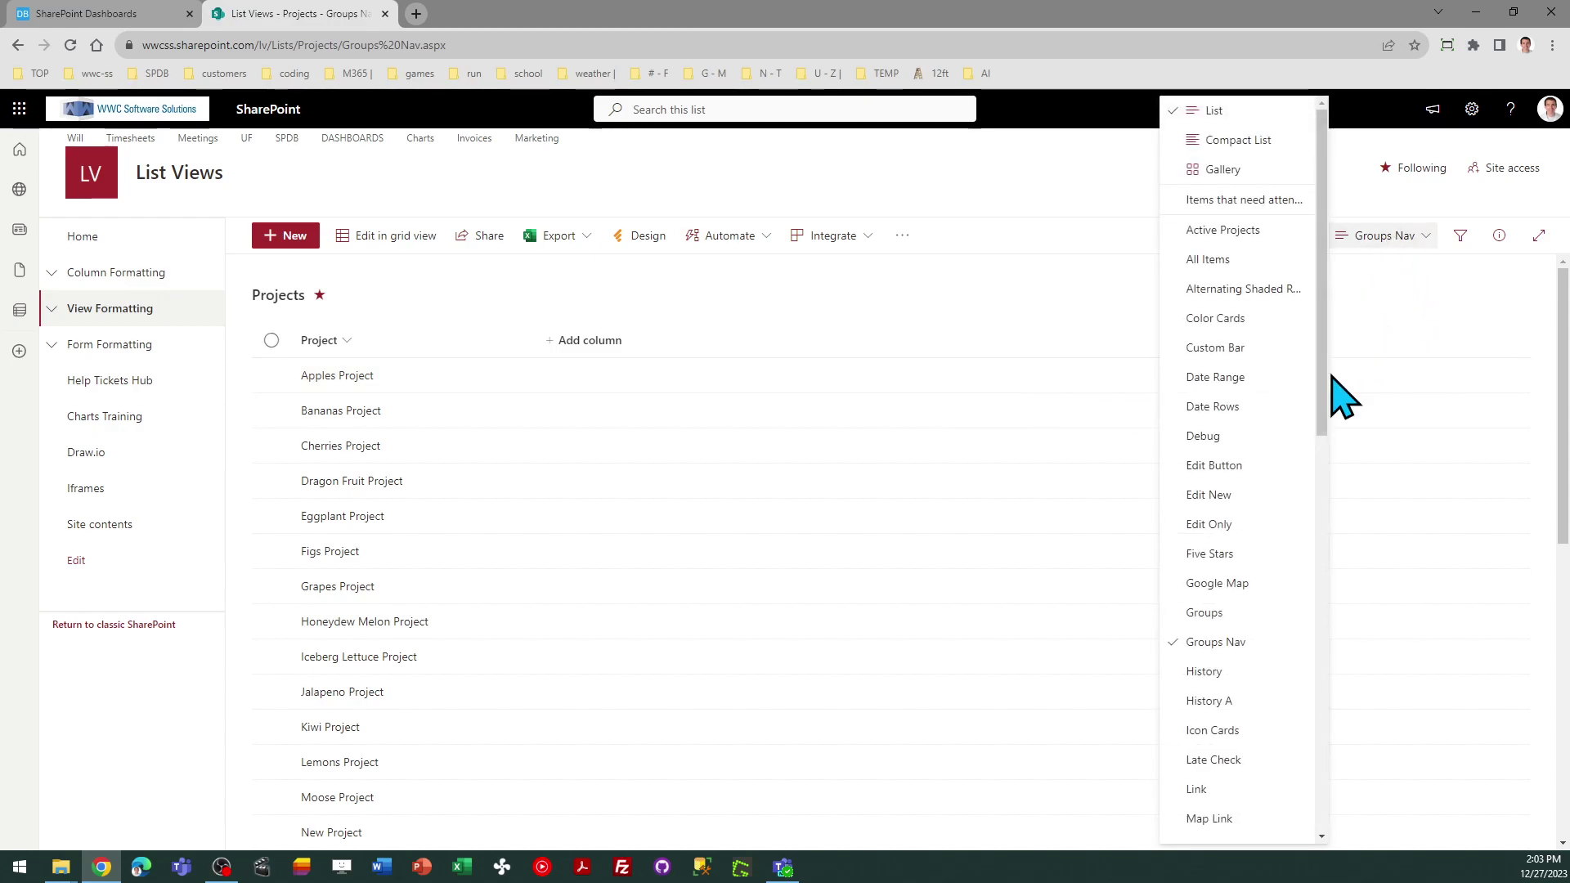
pyautogui.click(1202, 615)
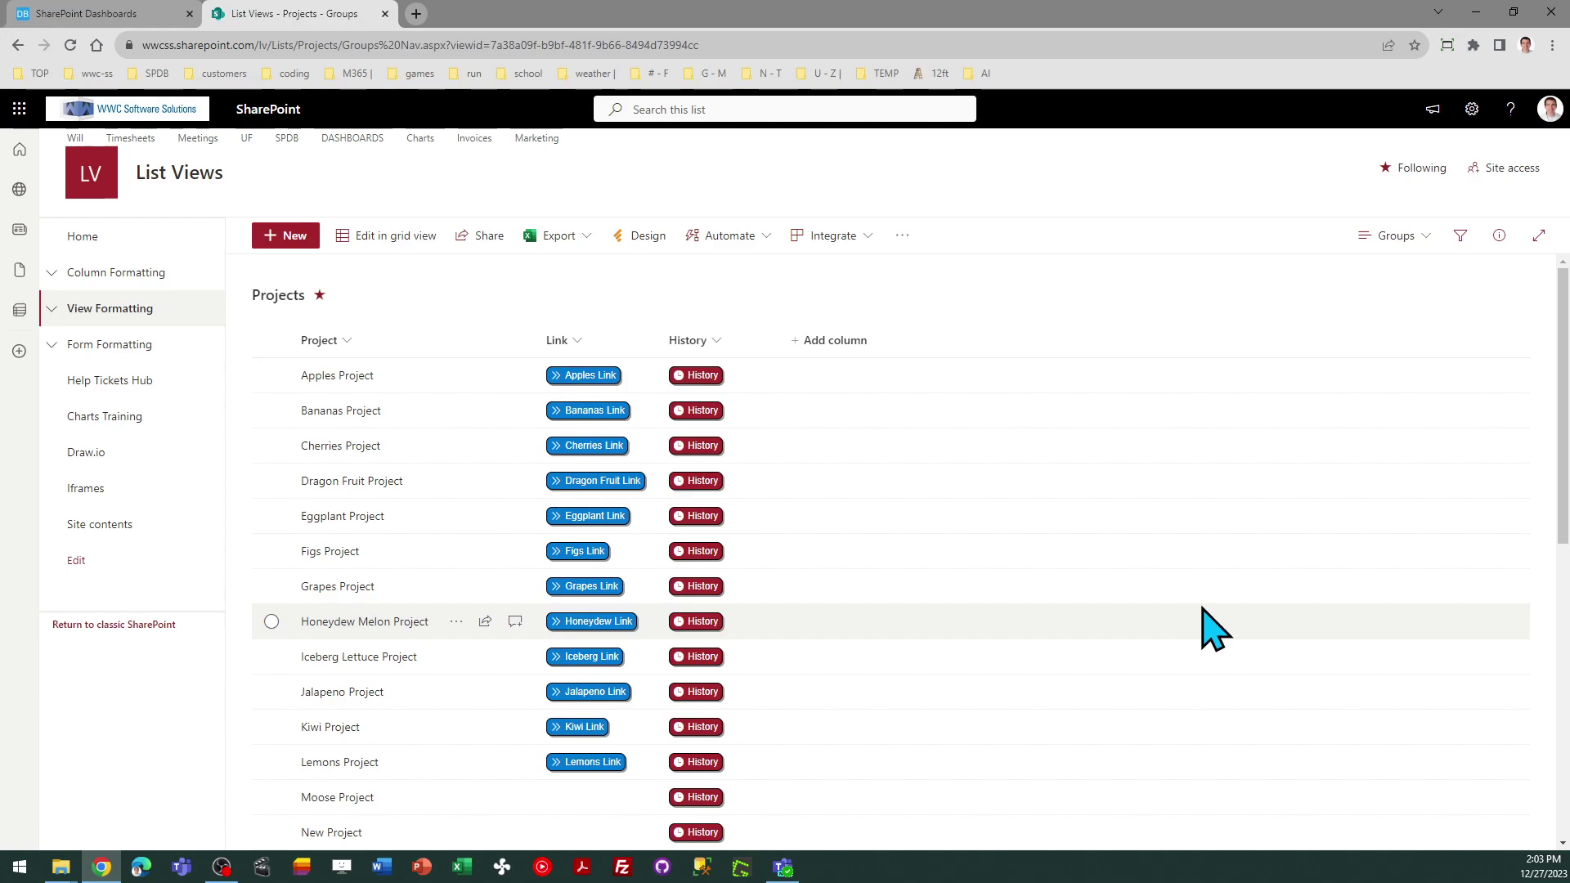
# - Show the Group column in the Groups view so each project's first letter appears
pyautogui.click(838, 342)
pyautogui.click(654, 637)
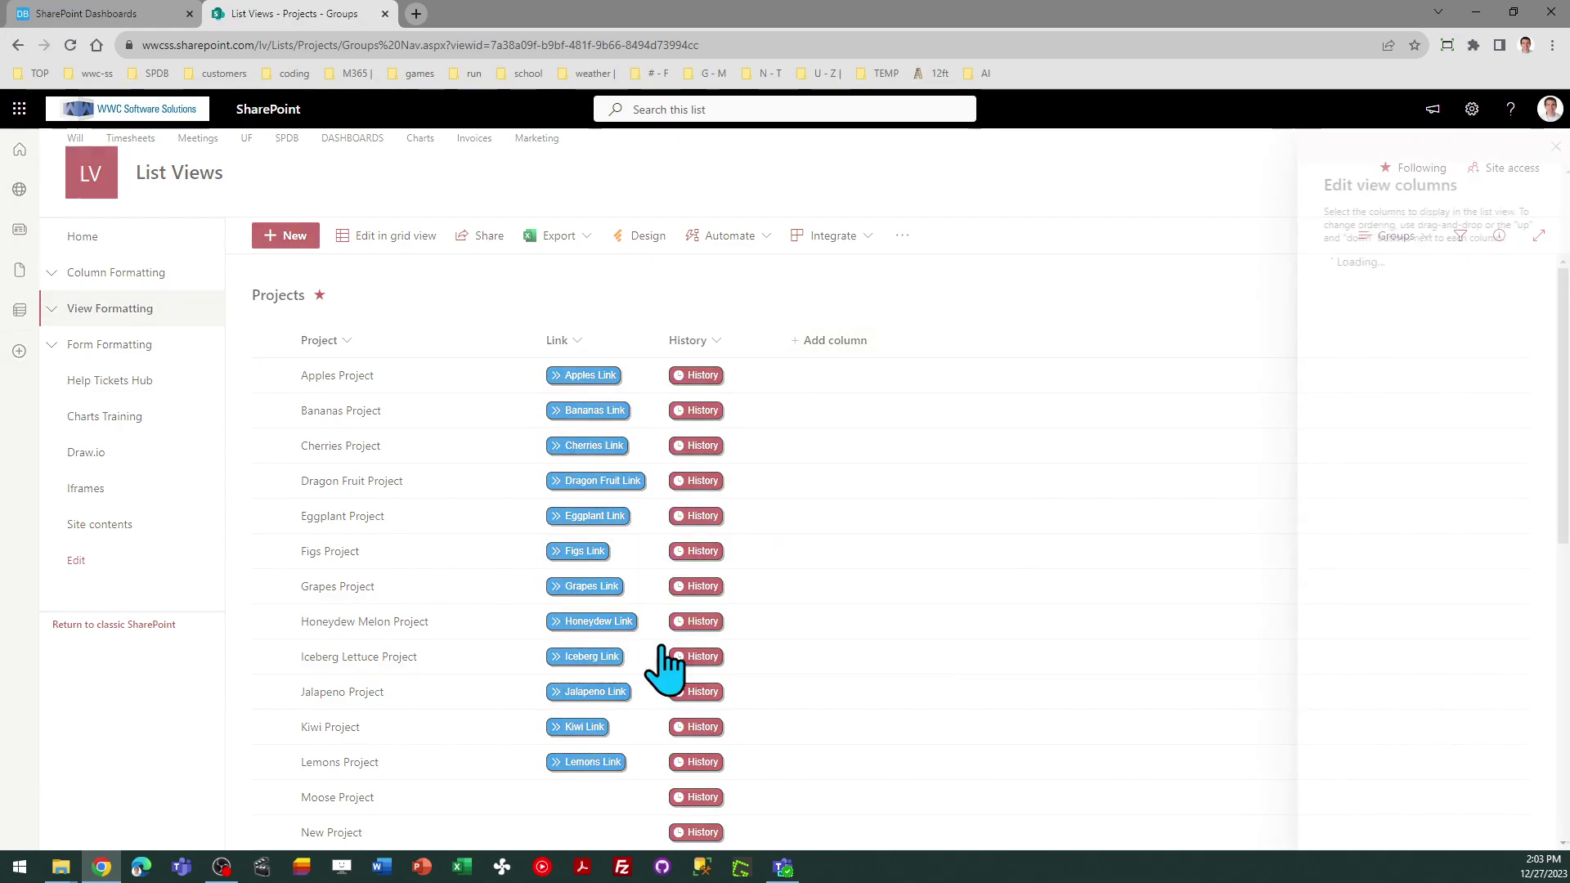
pyautogui.scroll(-3, 1427, 507)
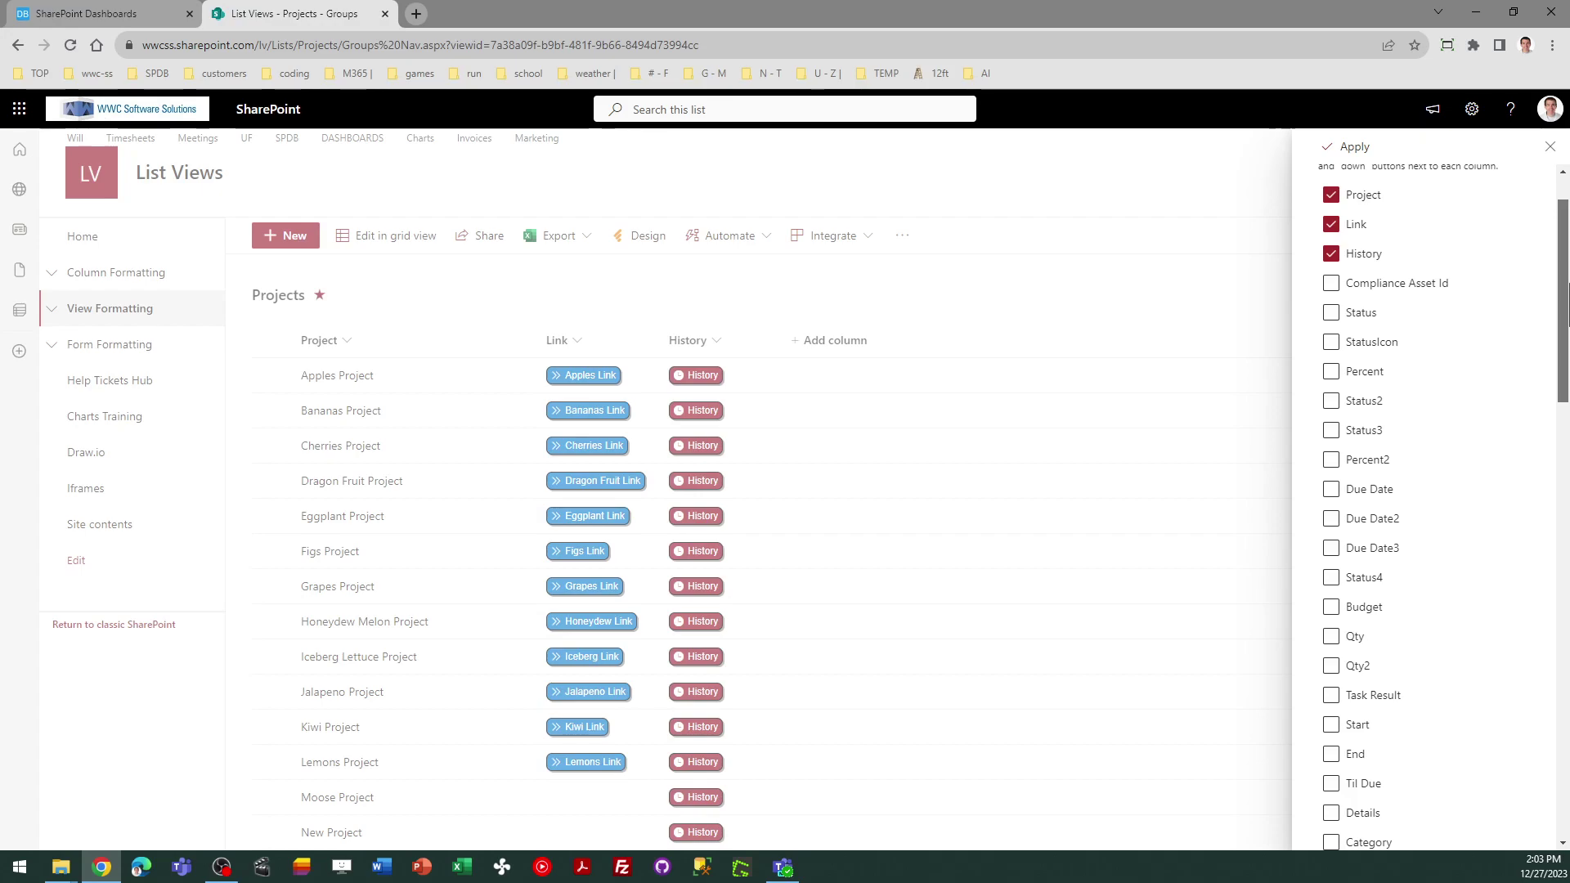
pyautogui.moveTo(1566, 343); pyautogui.dragTo(1565, 736)
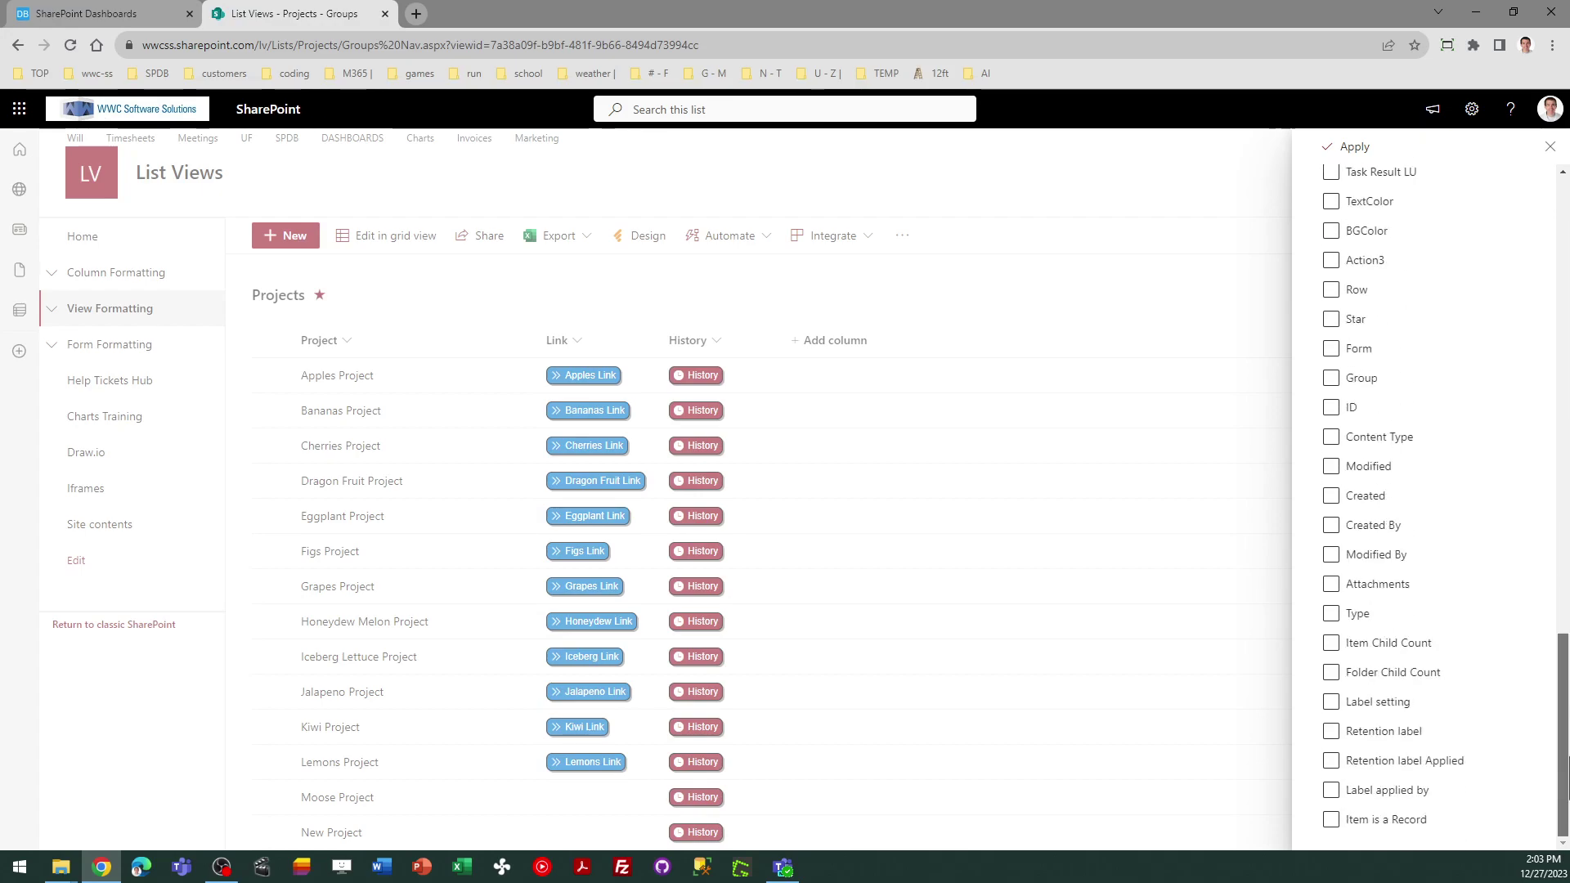
pyautogui.click(1333, 378)
pyautogui.click(1348, 147)
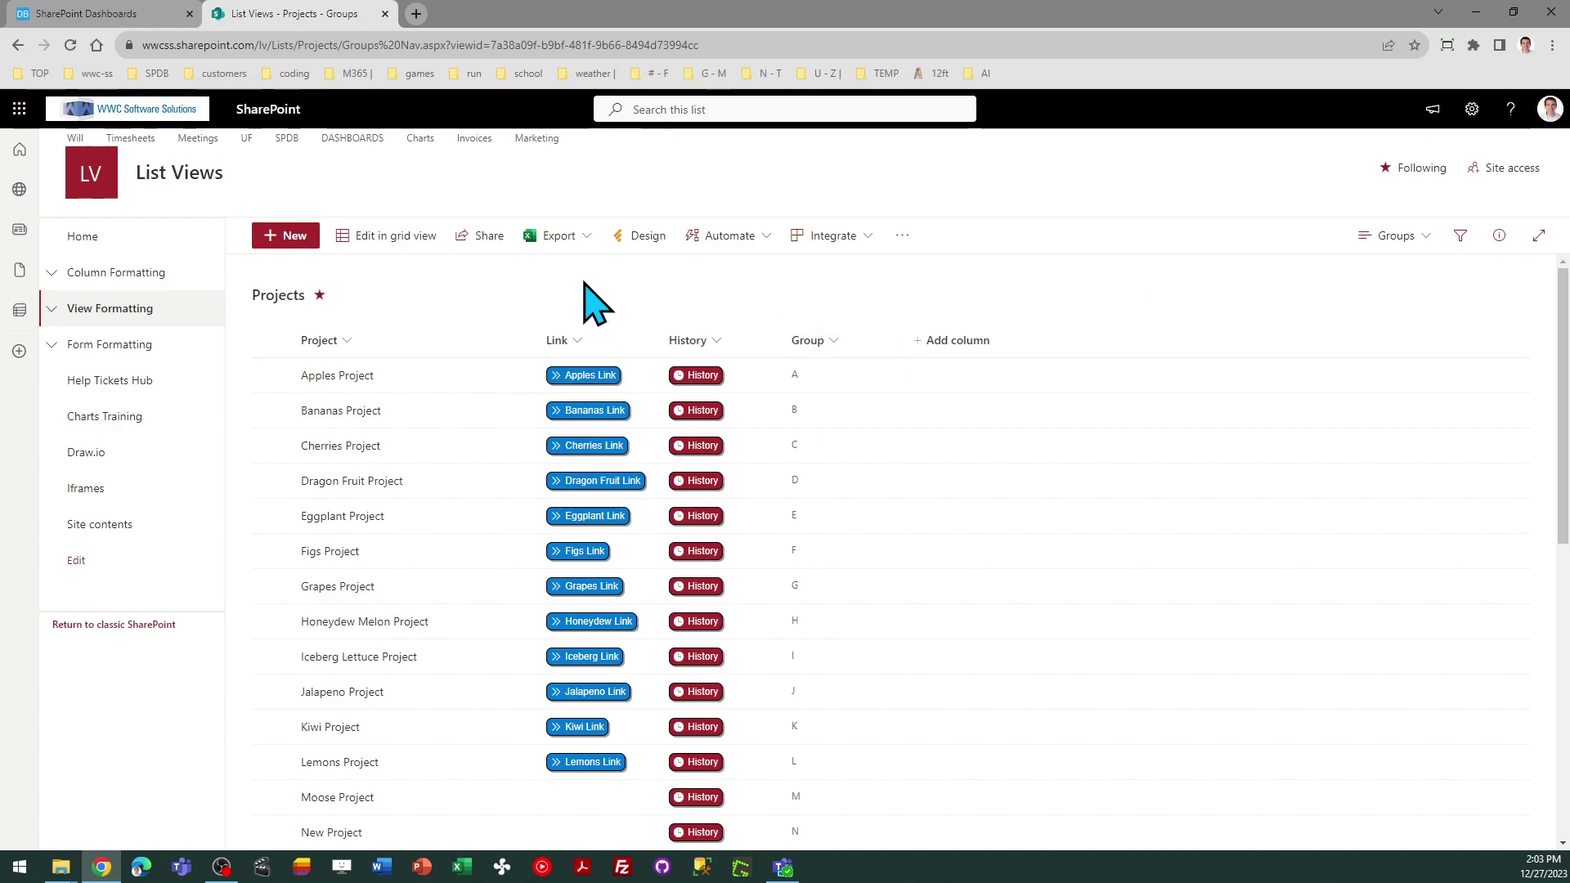
# - Change the Projects list view back to Groups Nav
pyautogui.click(1395, 236)
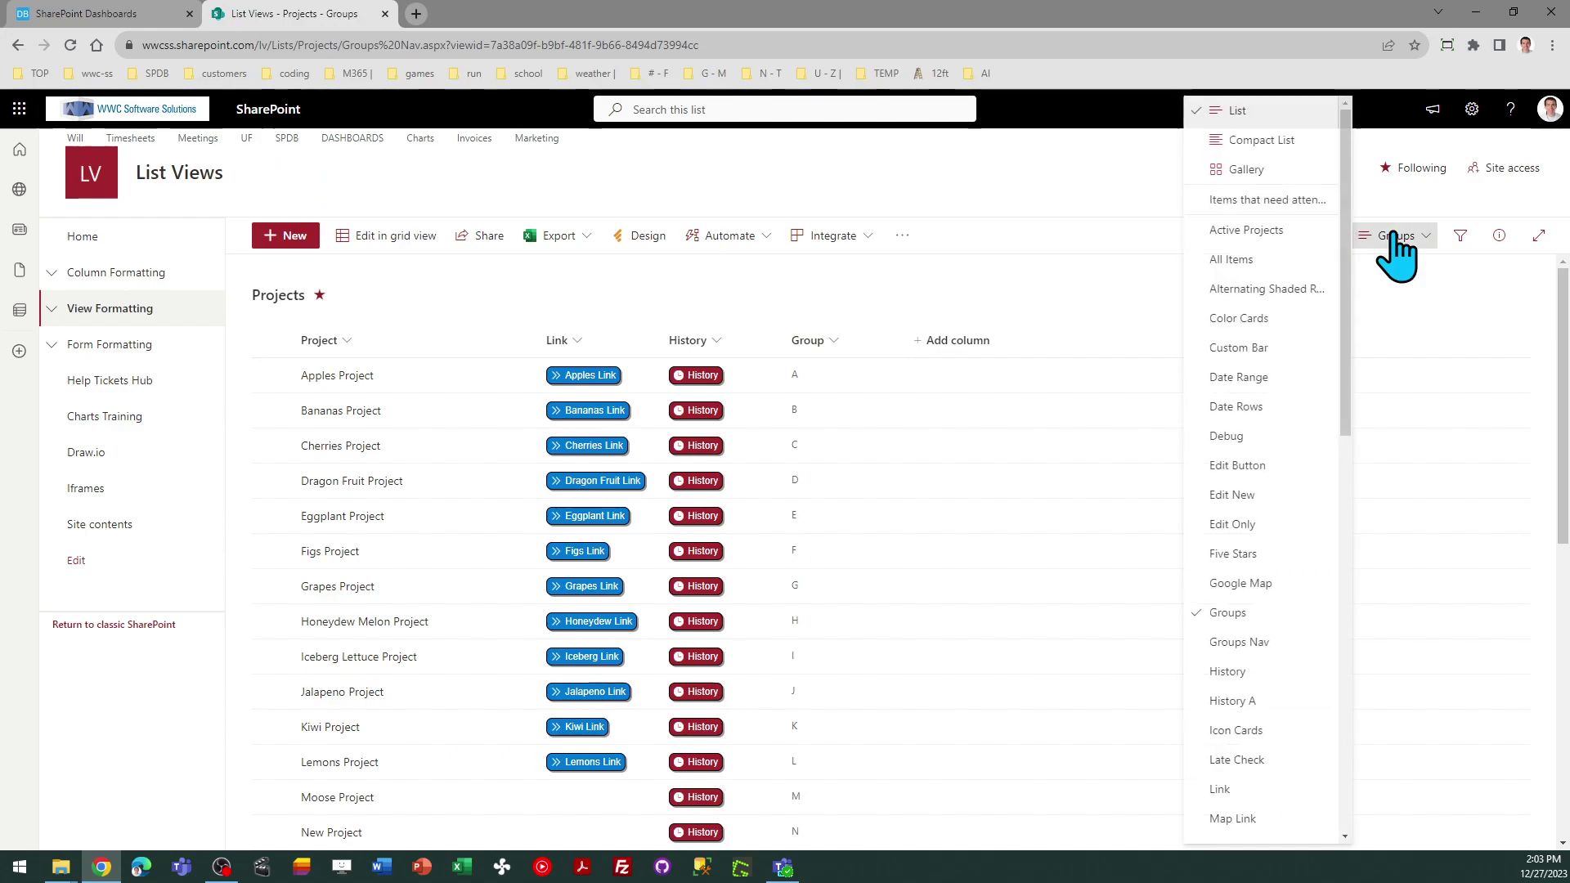
pyautogui.click(1249, 644)
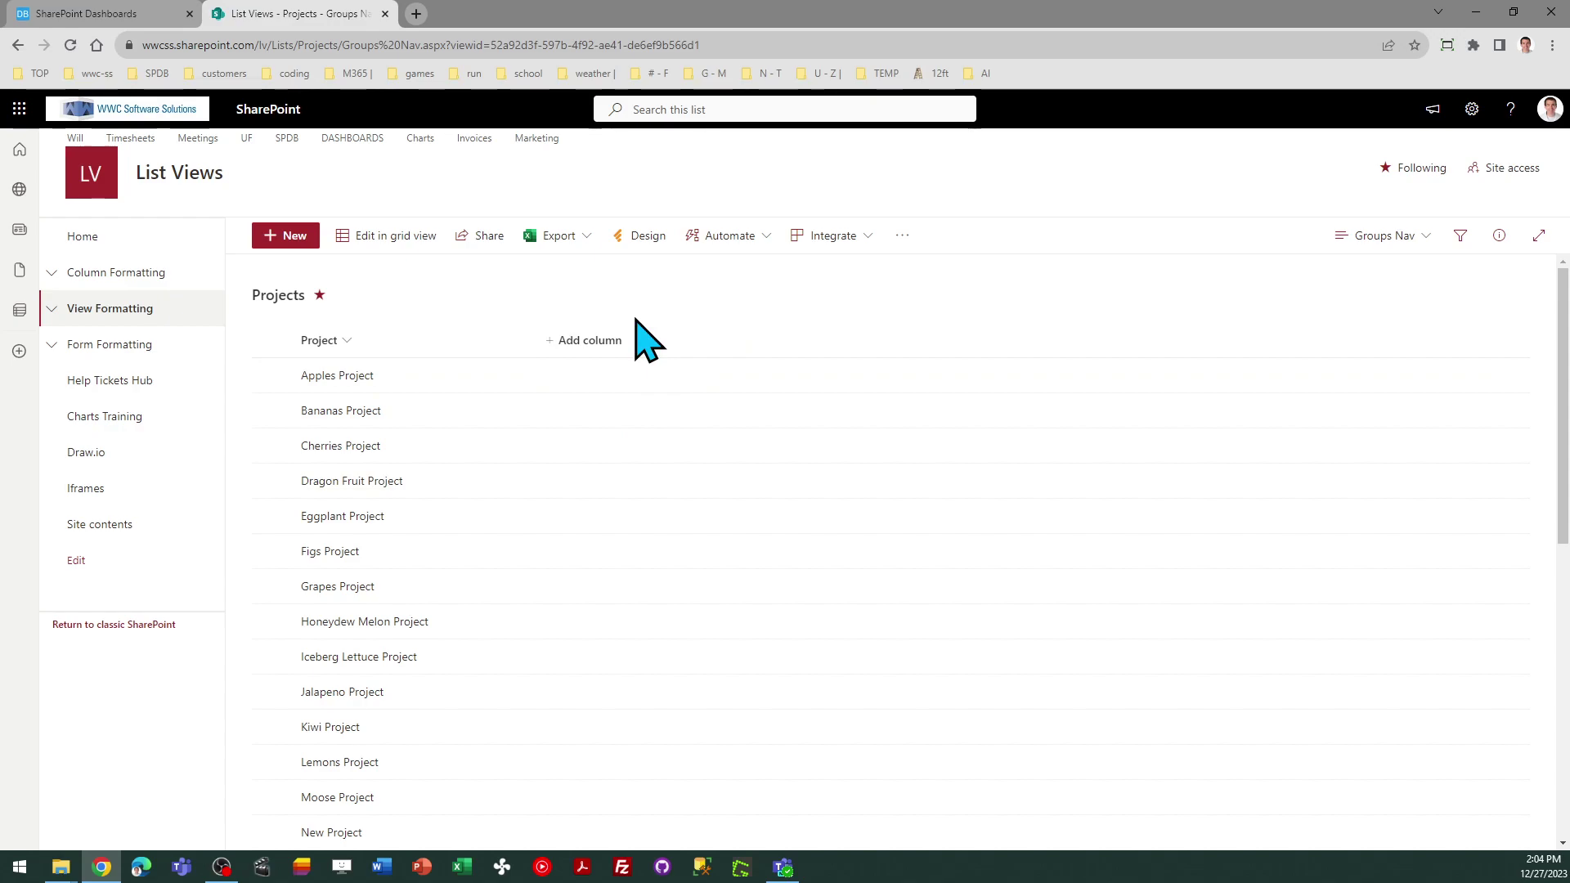
# - Set the List Name in Dashboard Maker Pro to Projects
pyautogui.click(127, 14)
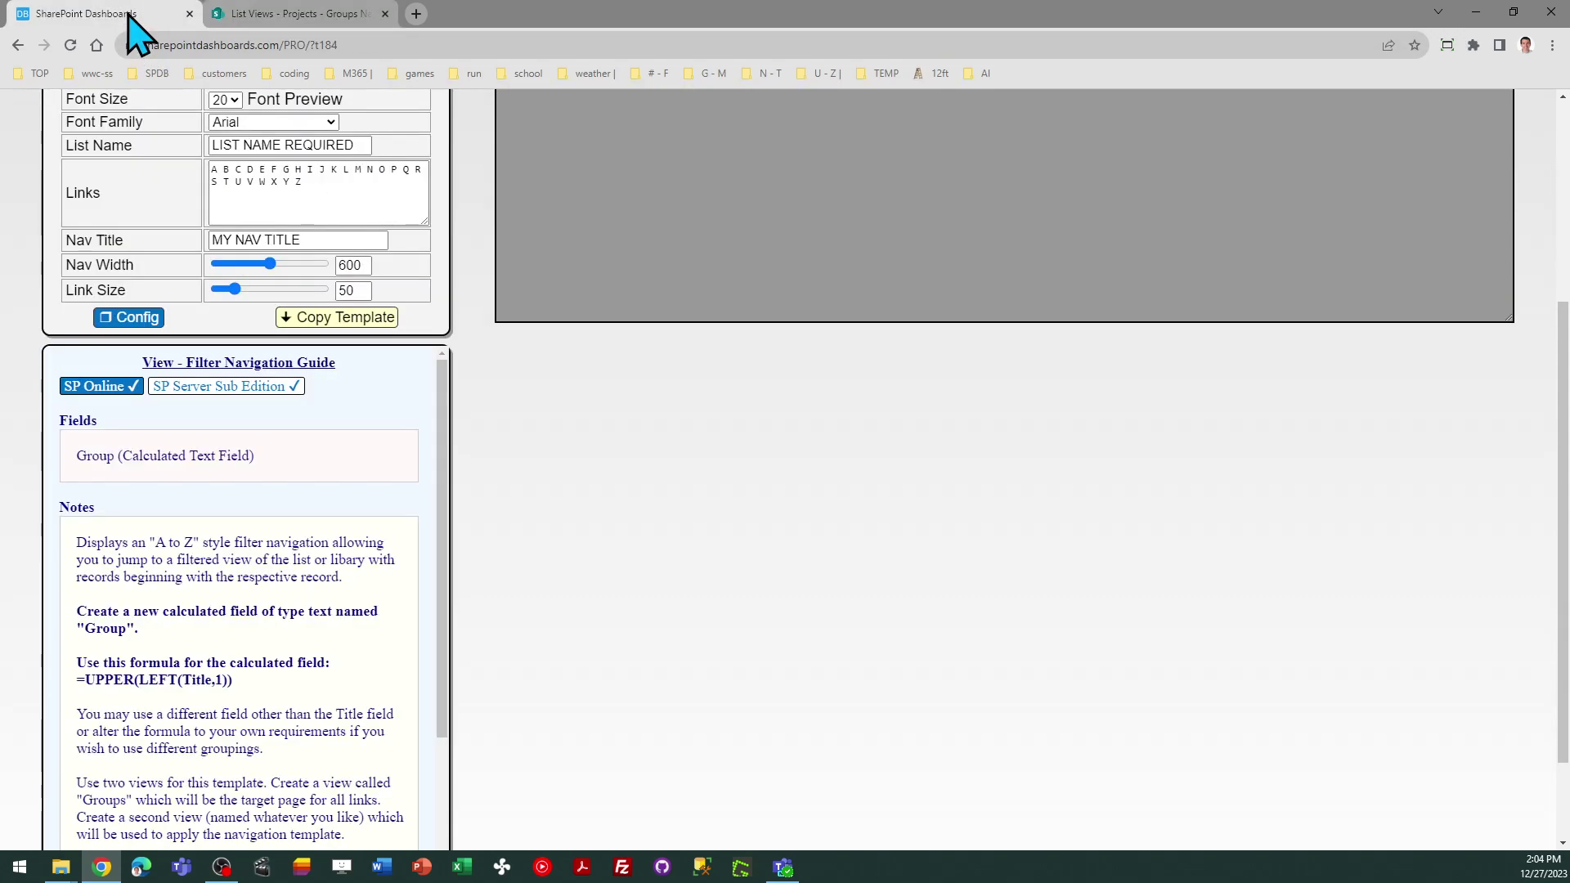
pyautogui.moveTo(1557, 473); pyautogui.dragTo(1557, 280)
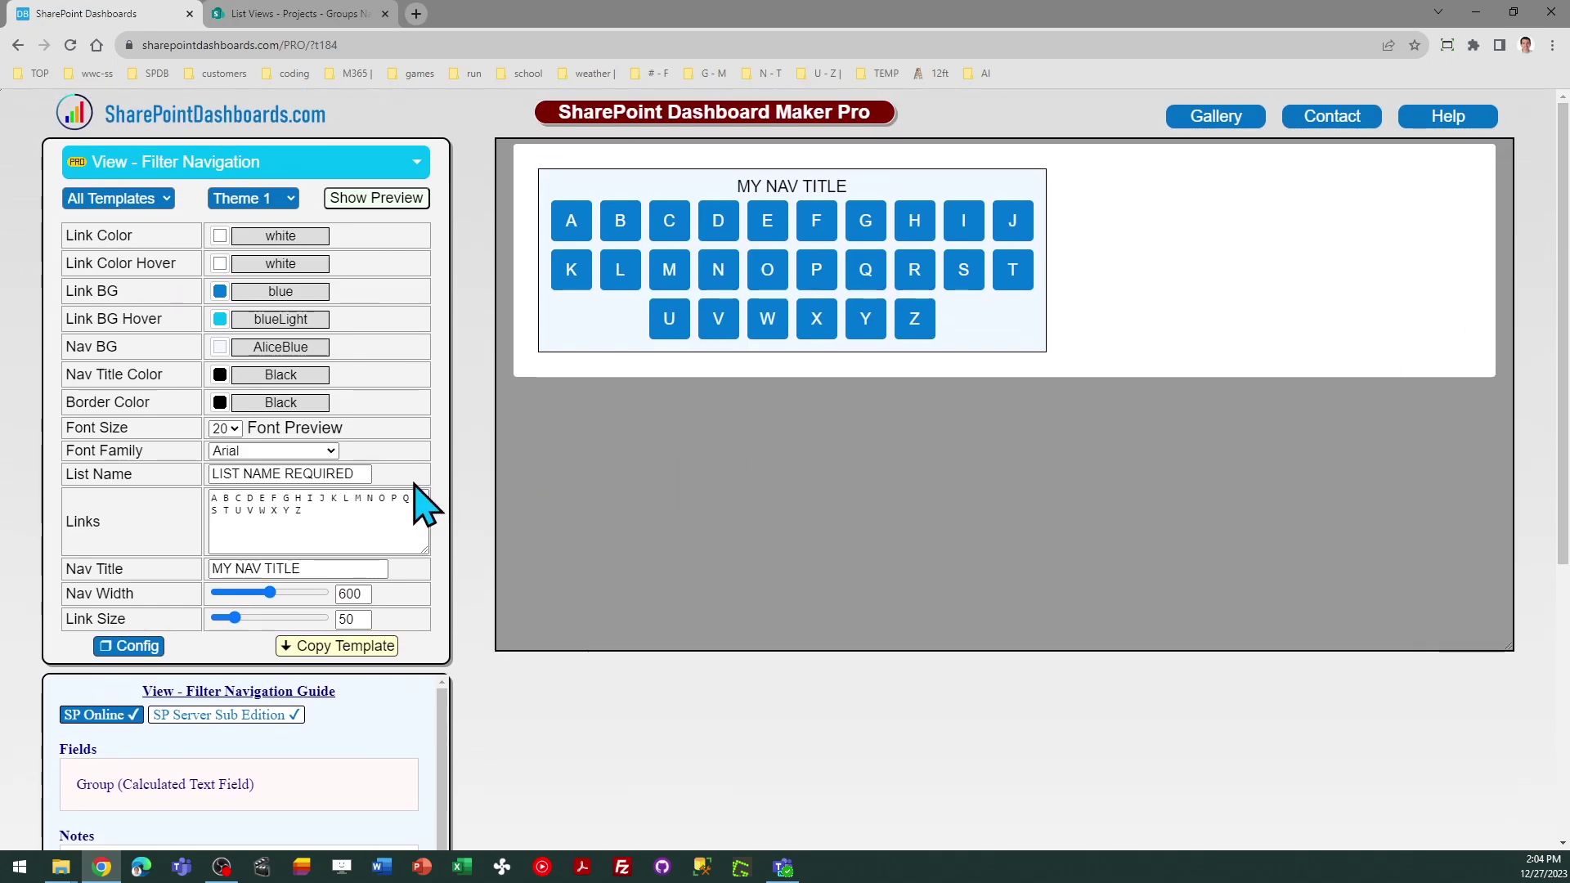
pyautogui.moveTo(367, 473); pyautogui.dragTo(200, 493)
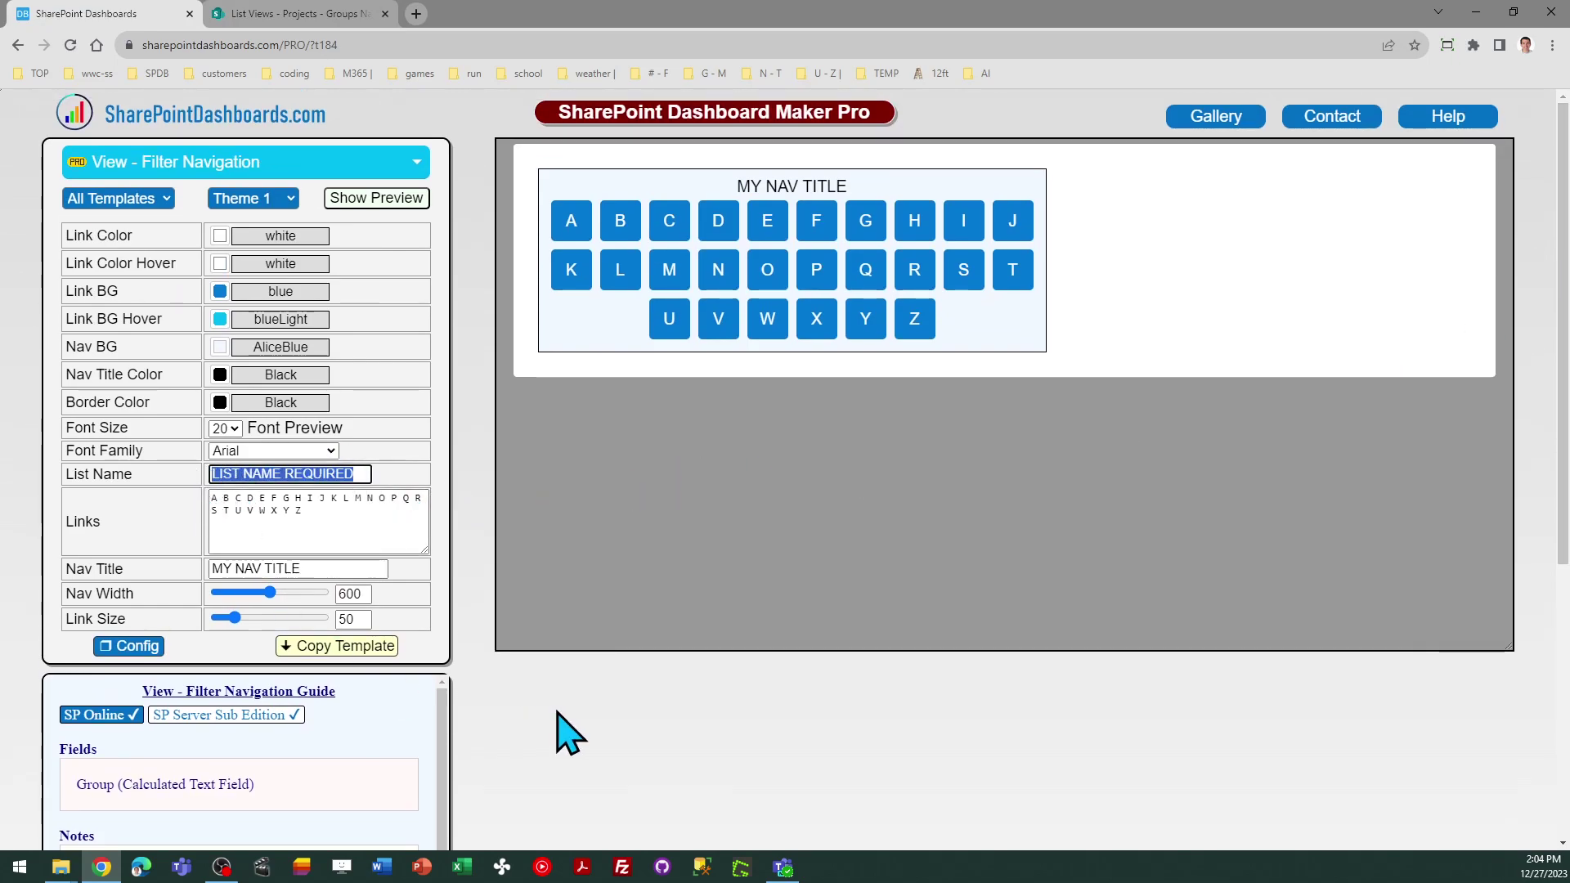
pyautogui.write('Project')
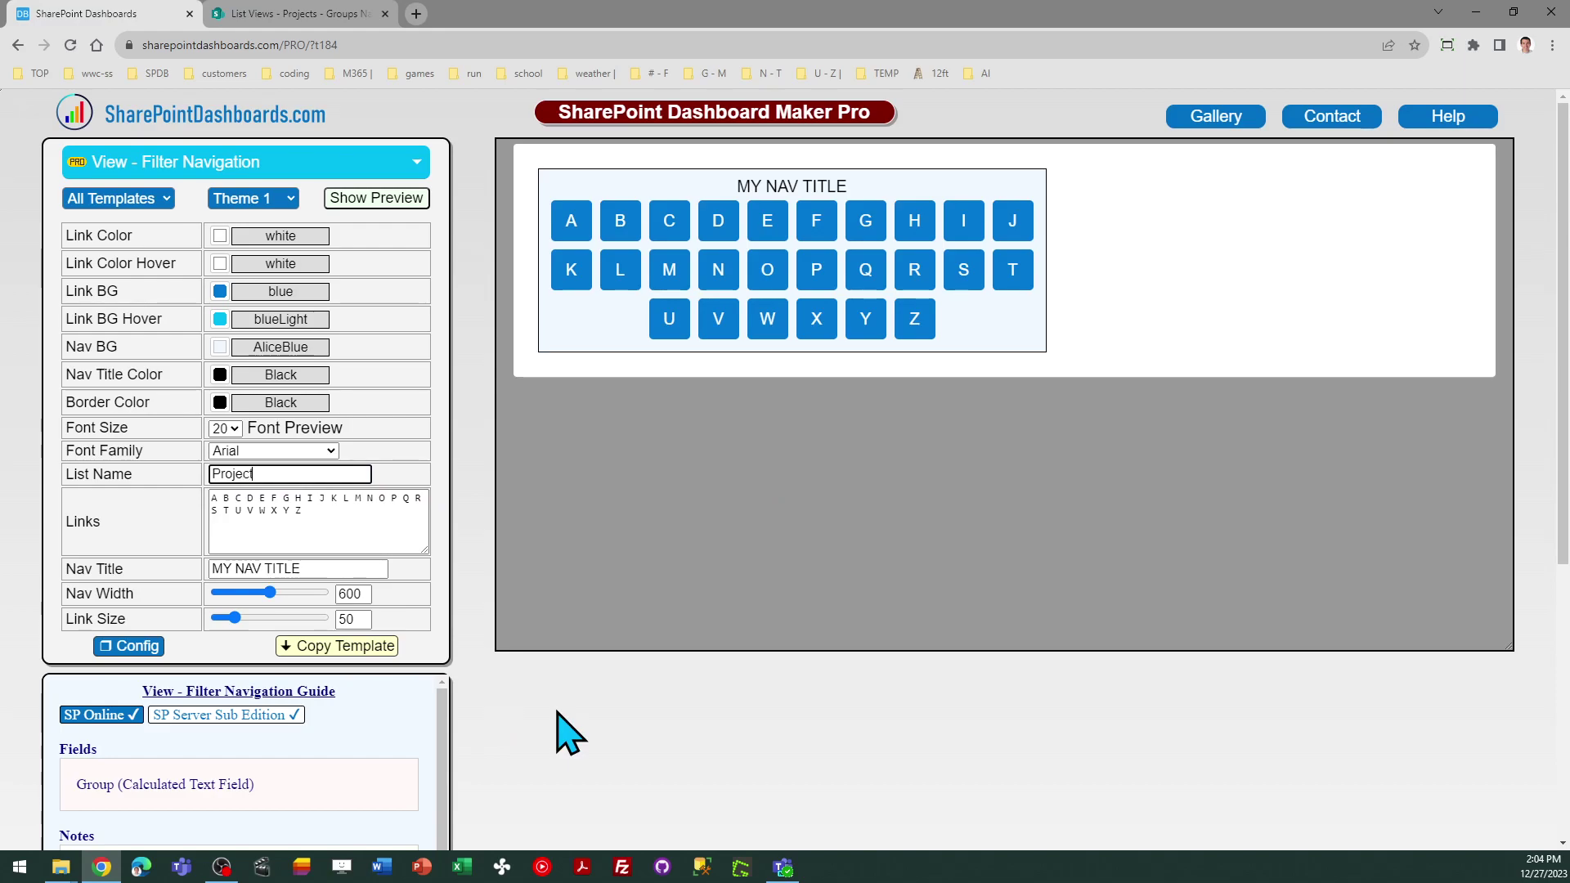
pyautogui.write('s')
pyautogui.press('Tab')
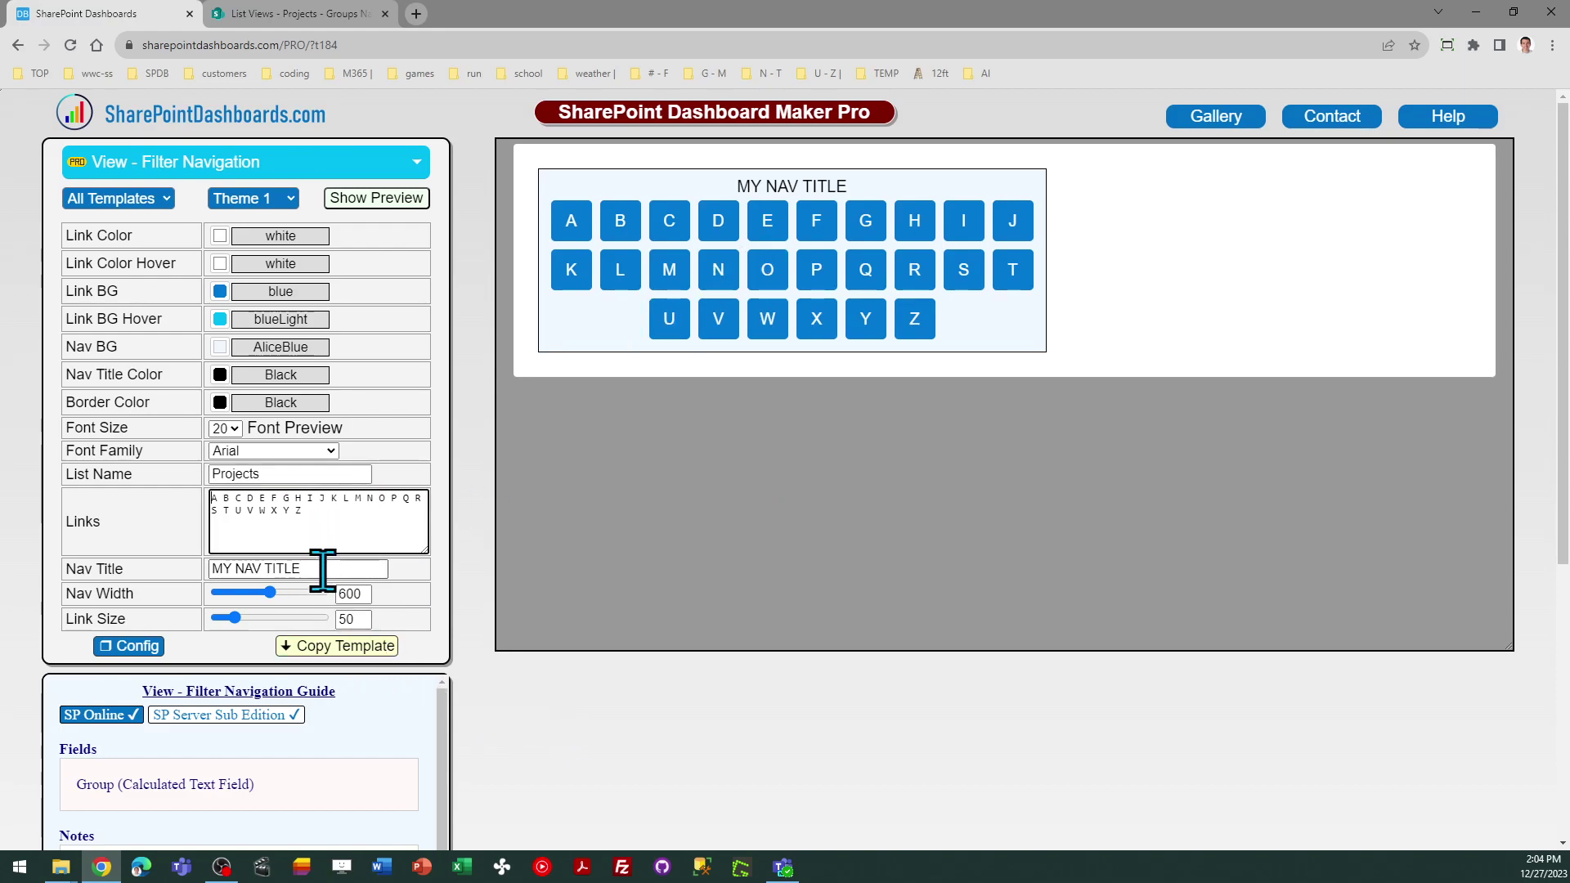
# - Set the Nav Title to 'Projects A to Z', leaving the colour theme unchanged
pyautogui.moveTo(318, 569); pyautogui.dragTo(201, 577)
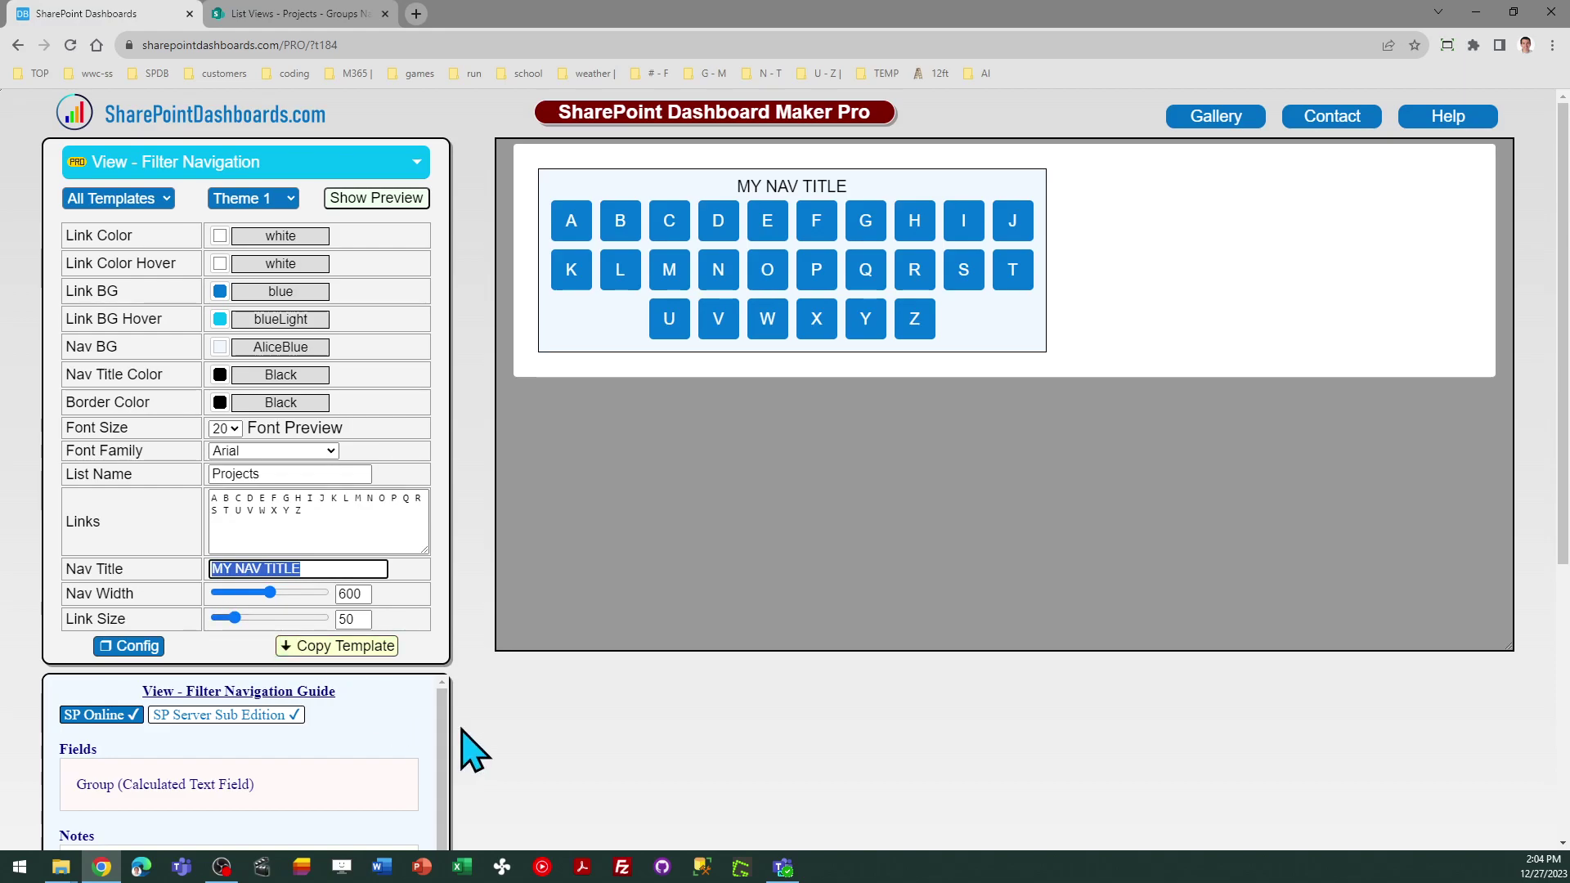
pyautogui.write('Projects A to Z')
pyautogui.press('Tab')
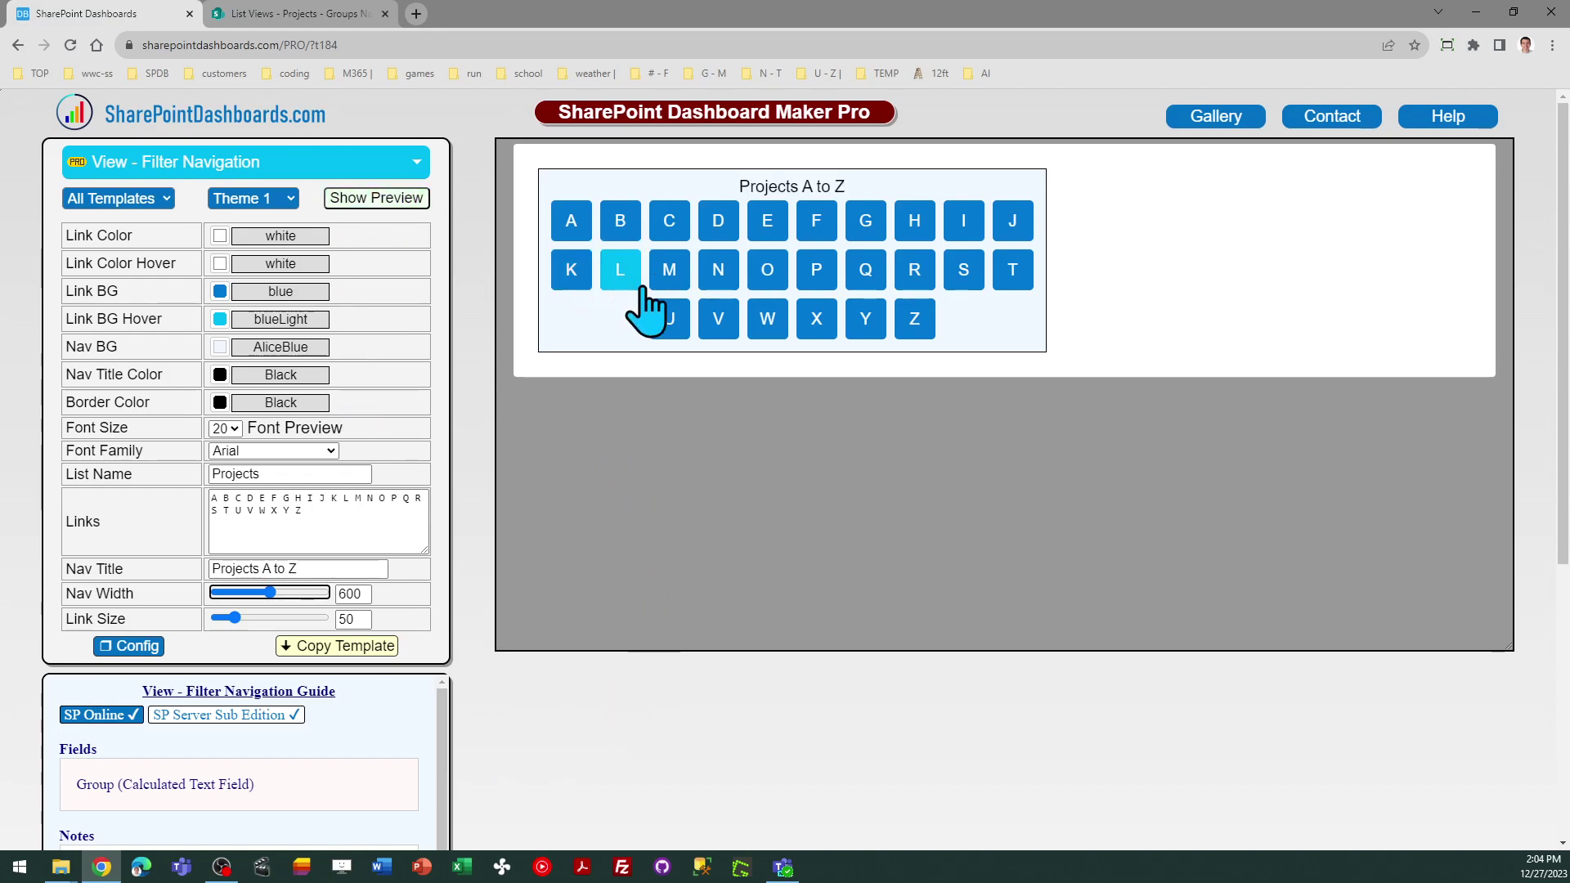
pyautogui.click(291, 219)
pyautogui.click(292, 219)
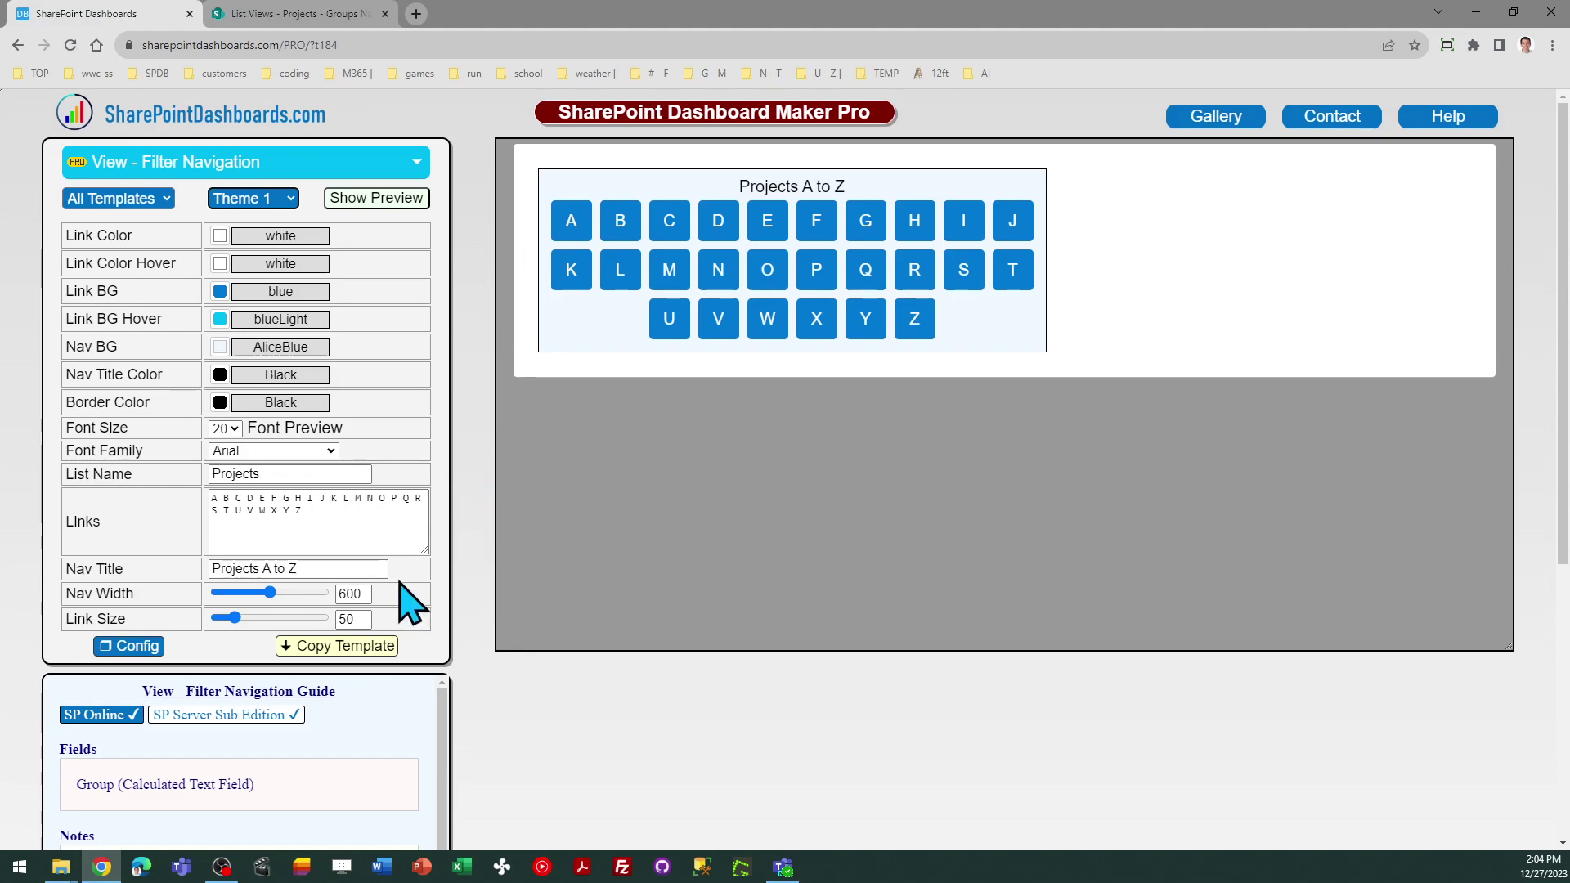
pyautogui.click(243, 618)
pyautogui.moveTo(244, 618); pyautogui.dragTo(223, 619)
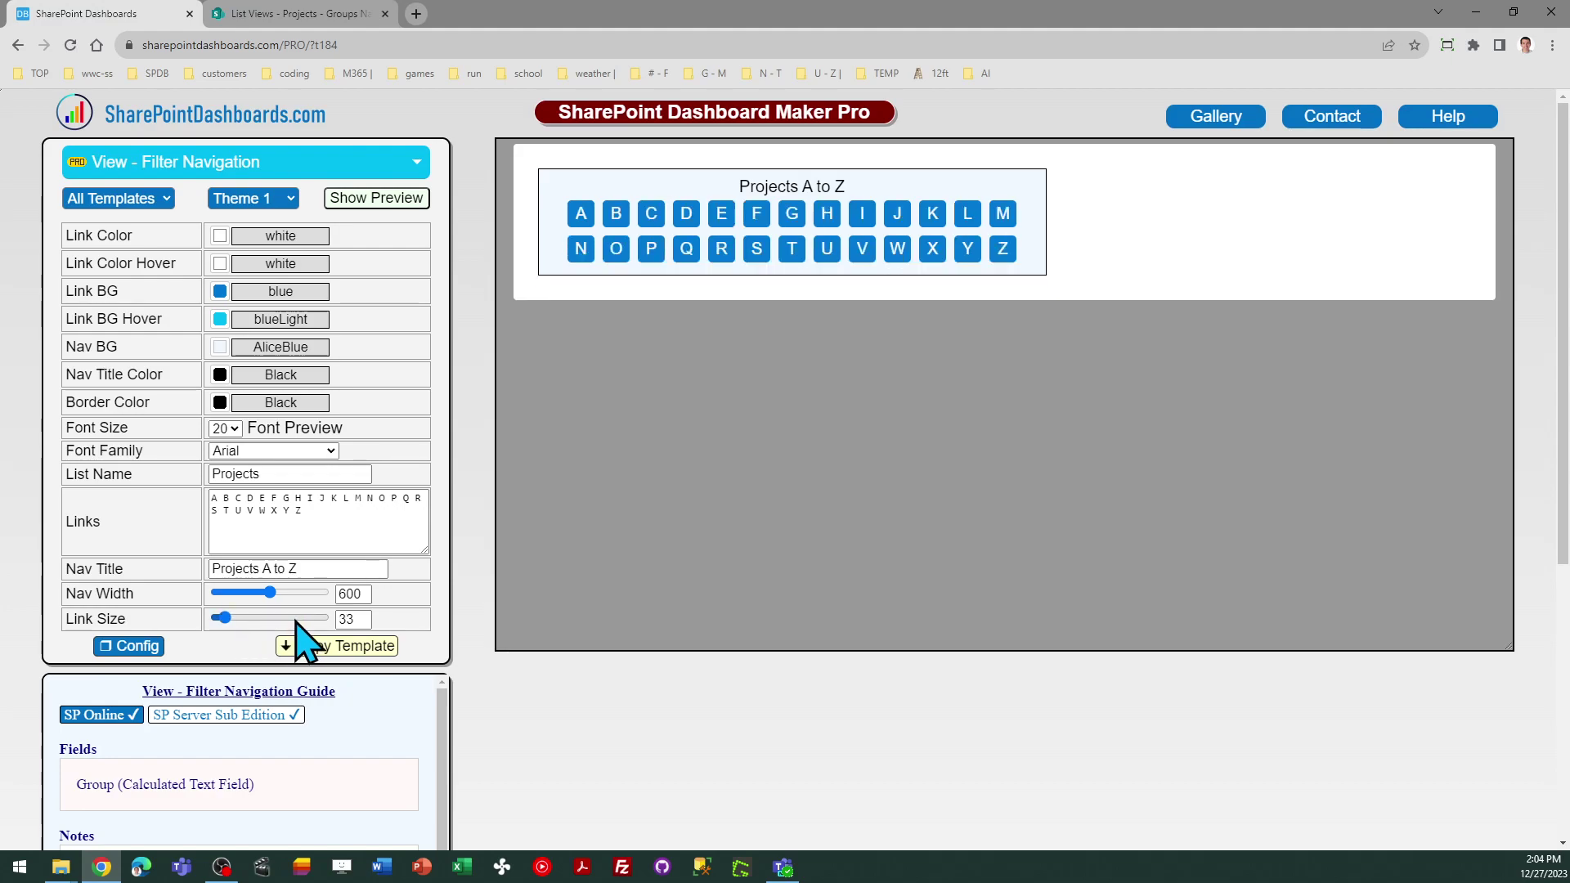
pyautogui.doubleClick(347, 618)
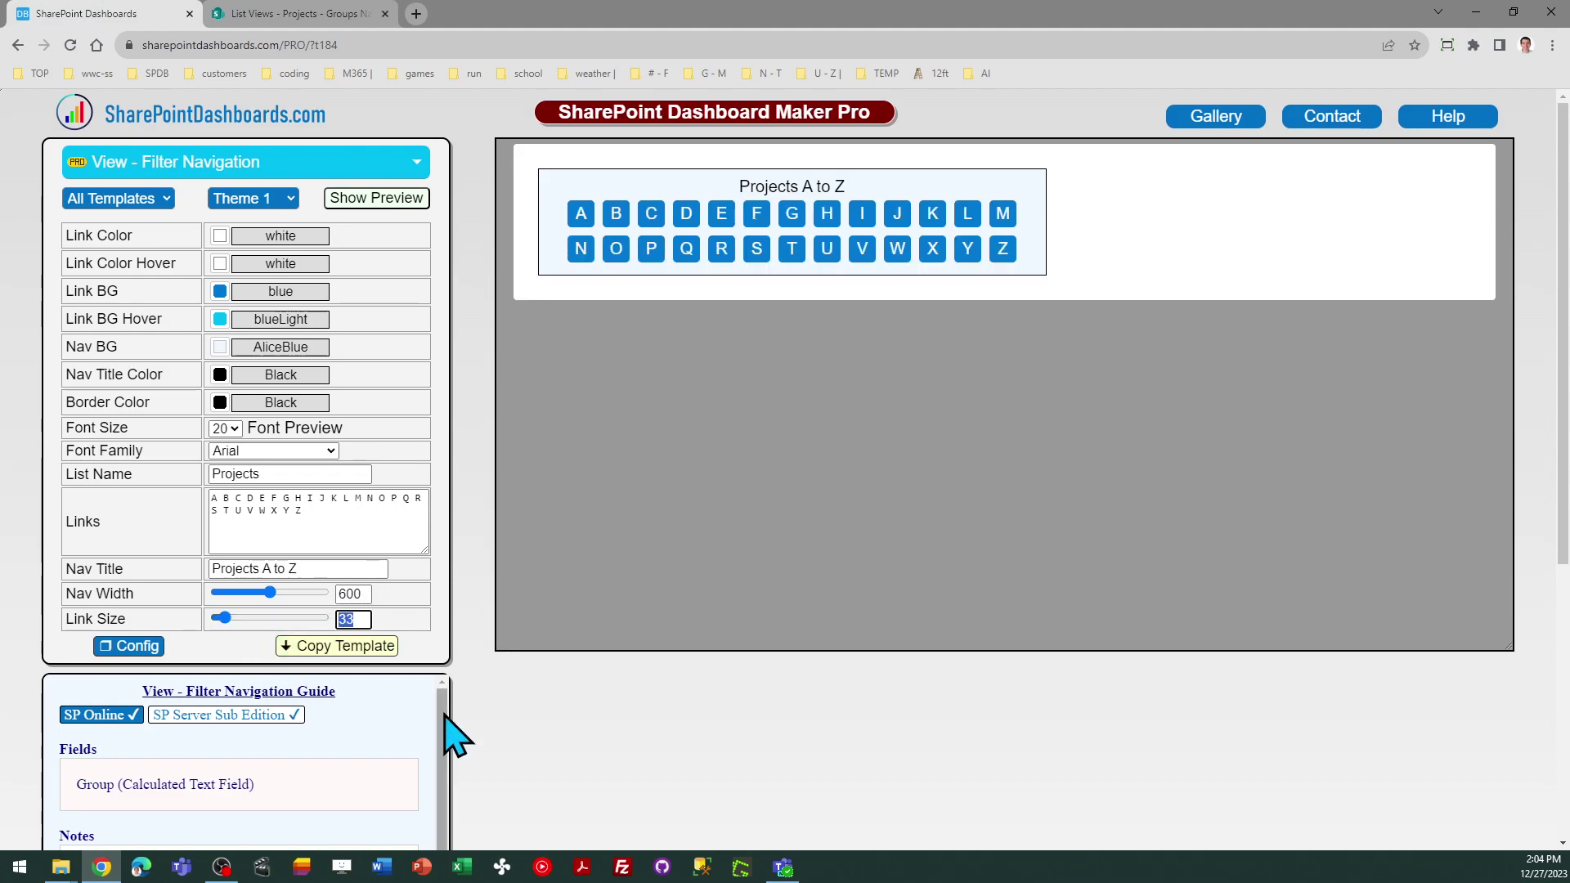
pyautogui.write('50')
pyautogui.press('Tab')
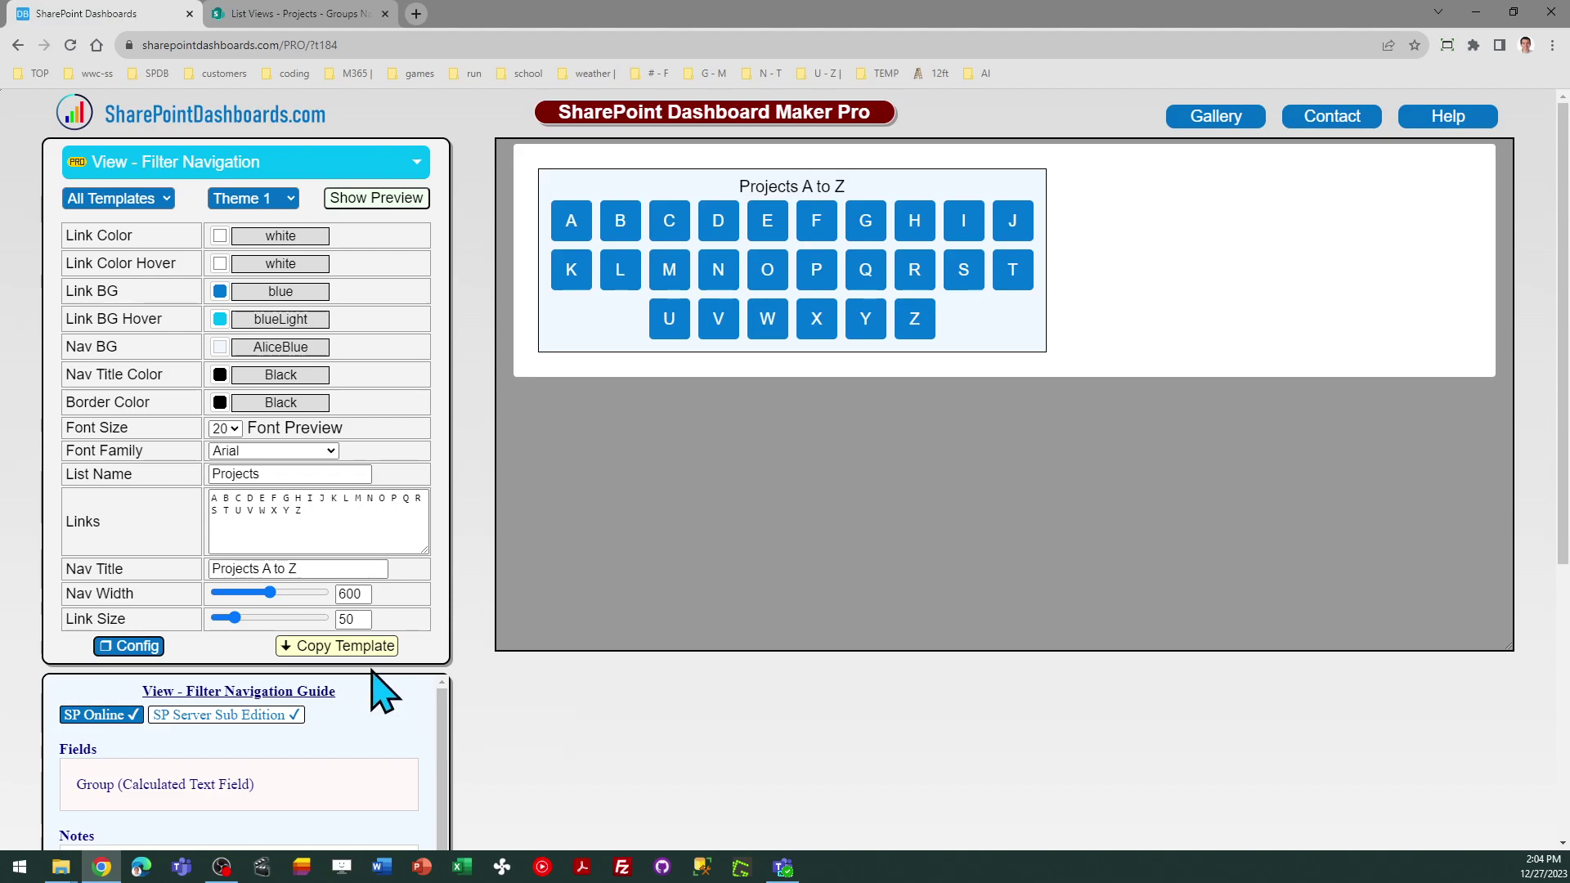
pyautogui.moveTo(333, 597); pyautogui.dragTo(365, 596)
pyautogui.write('800')
pyautogui.press('Tab')
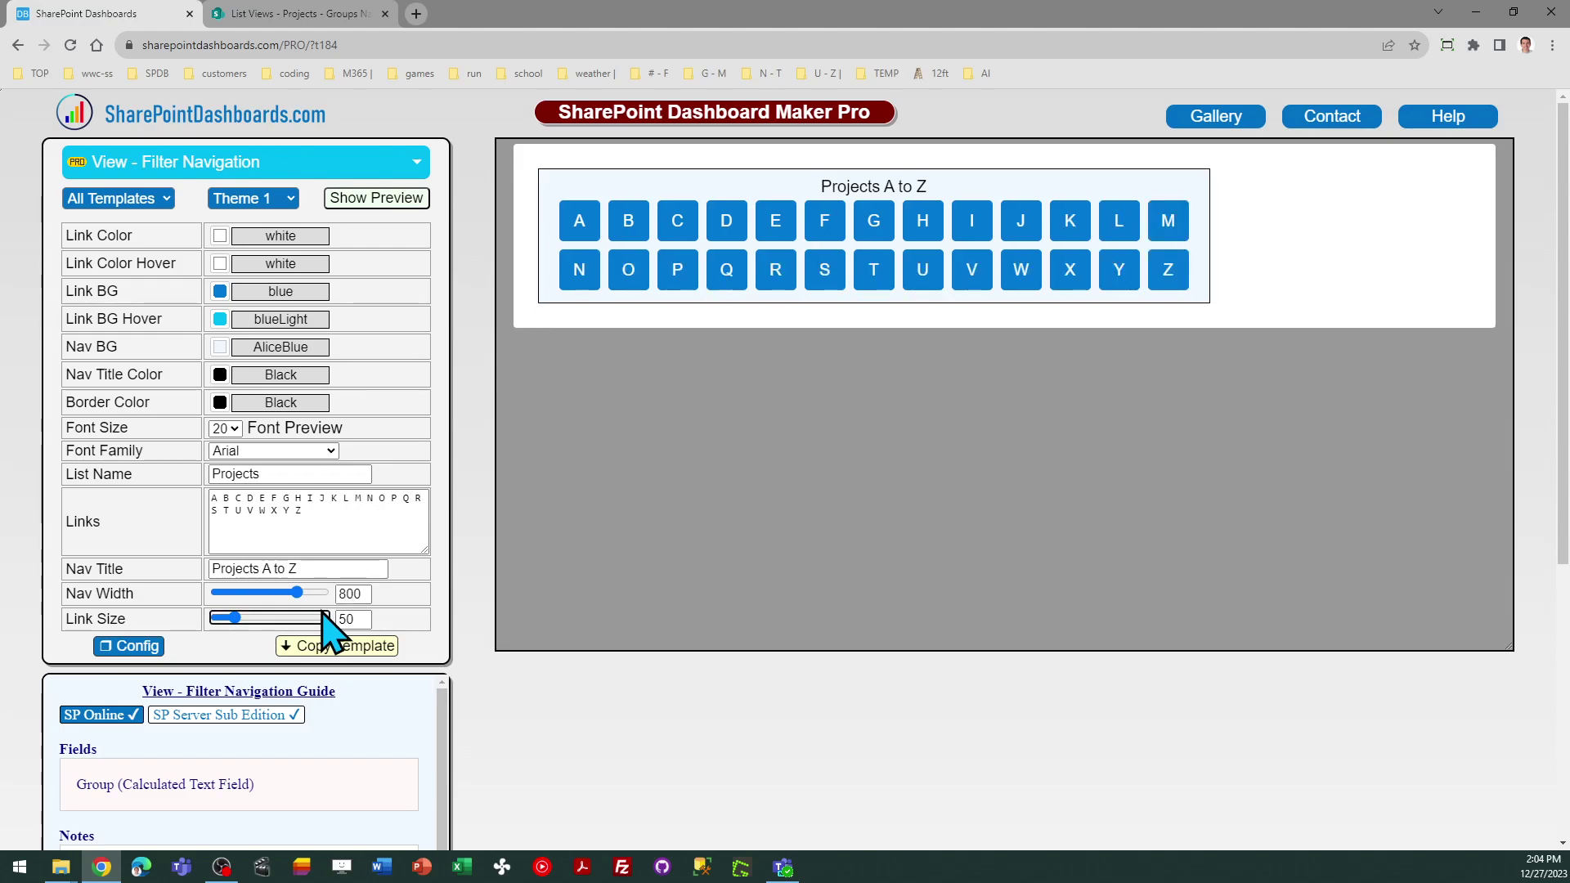
pyautogui.doubleClick(360, 594)
pyautogui.write('600')
pyautogui.press('Tab')
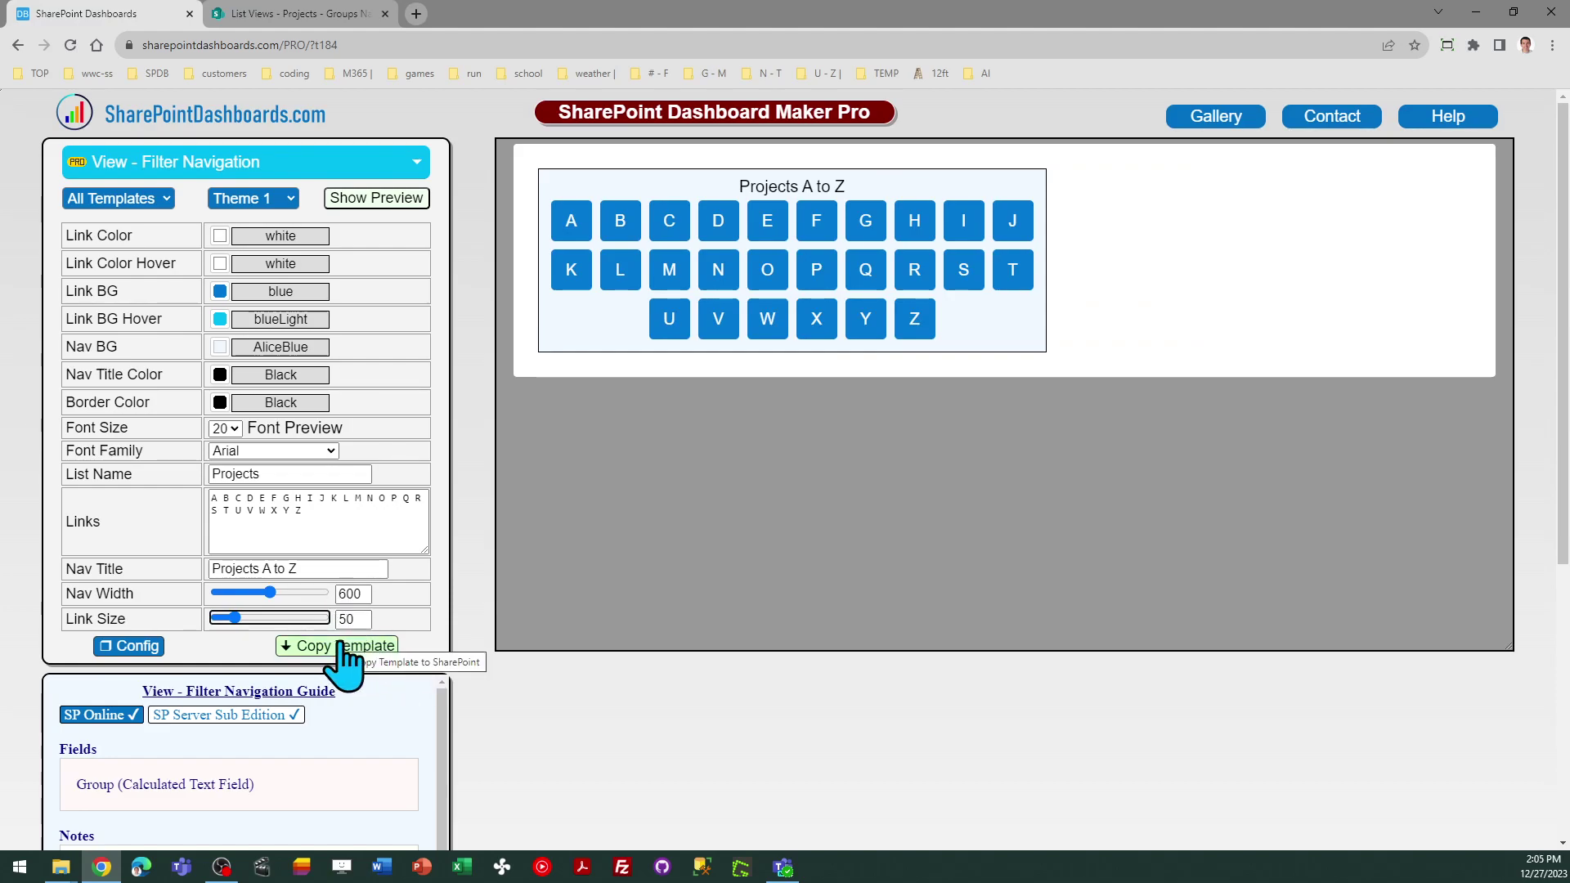
# - Copy the filter navigation template to get the Ready to Paste instructions
pyautogui.click(340, 643)
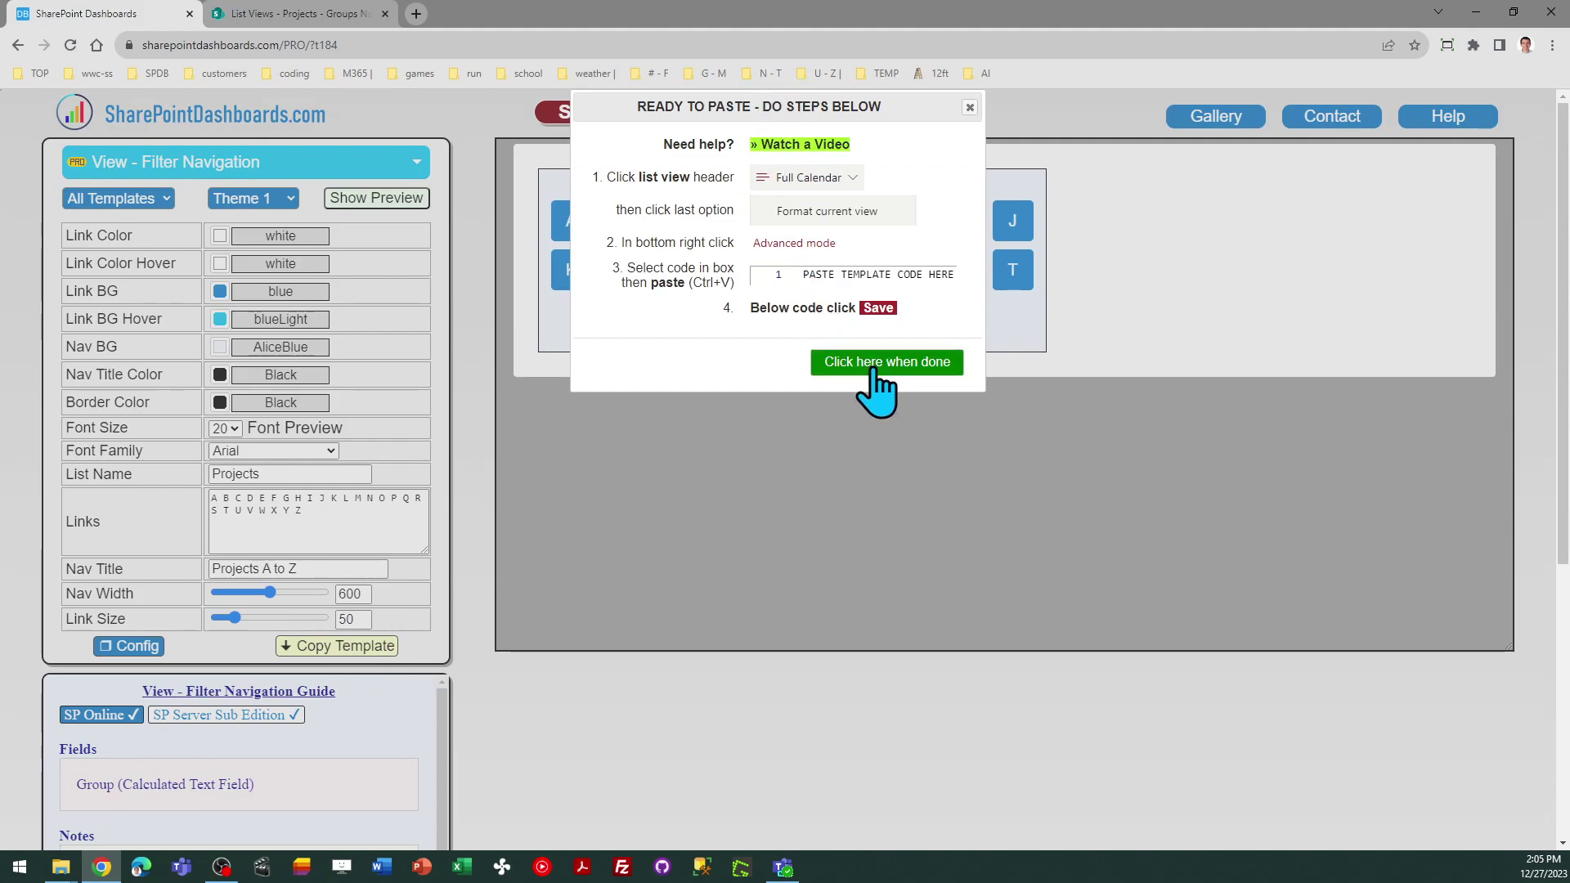
# - Replace the Groups Nav view's advanced-mode format JSON with the copied template and save it
pyautogui.click(277, 11)
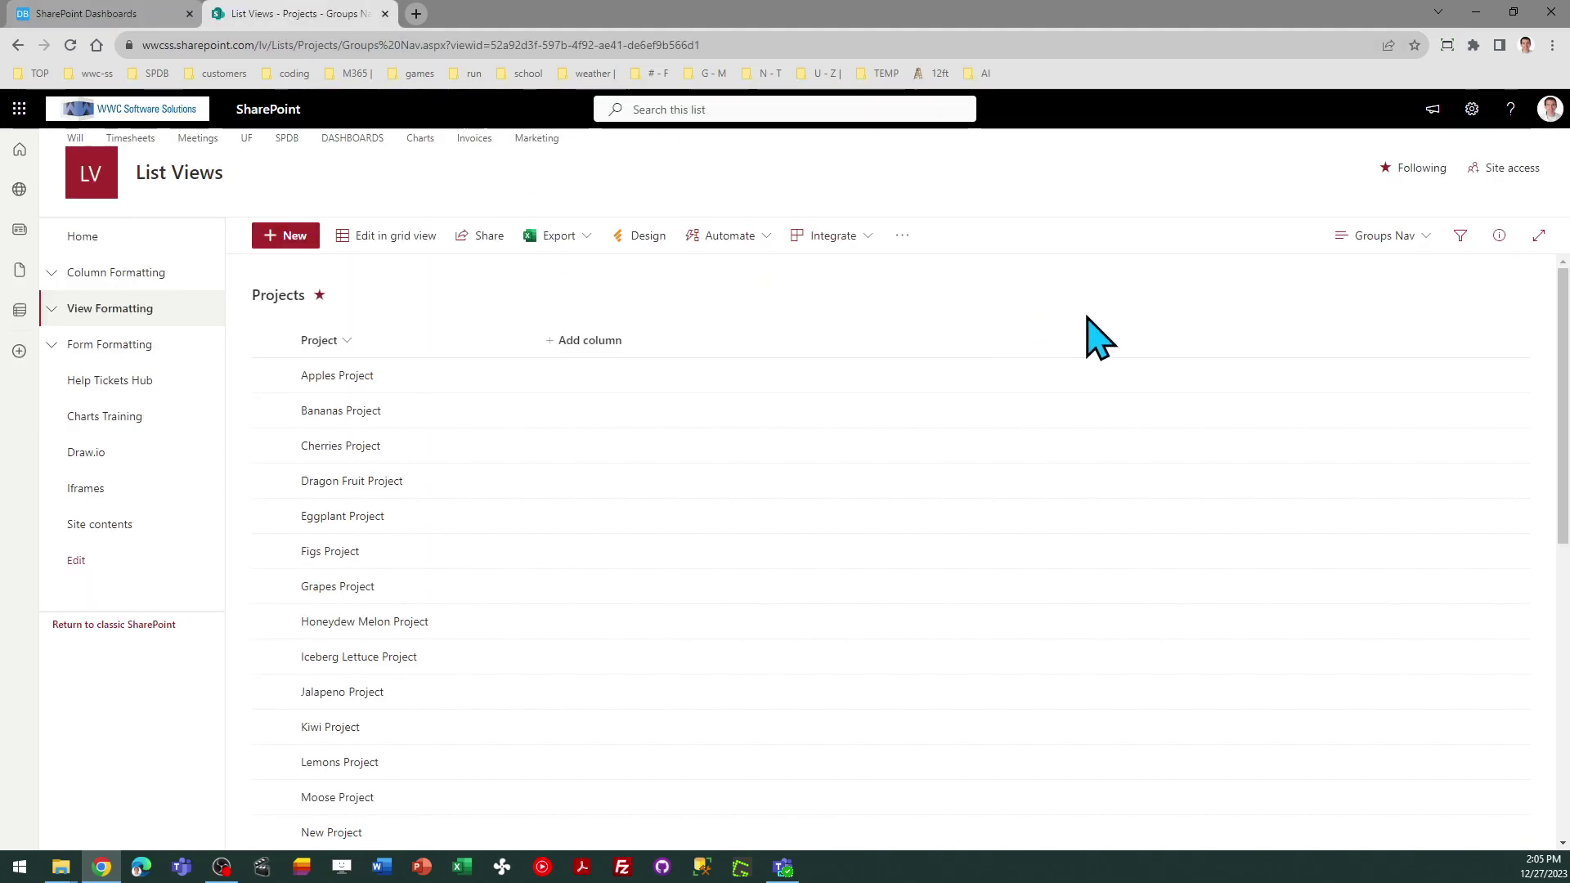
pyautogui.click(1401, 243)
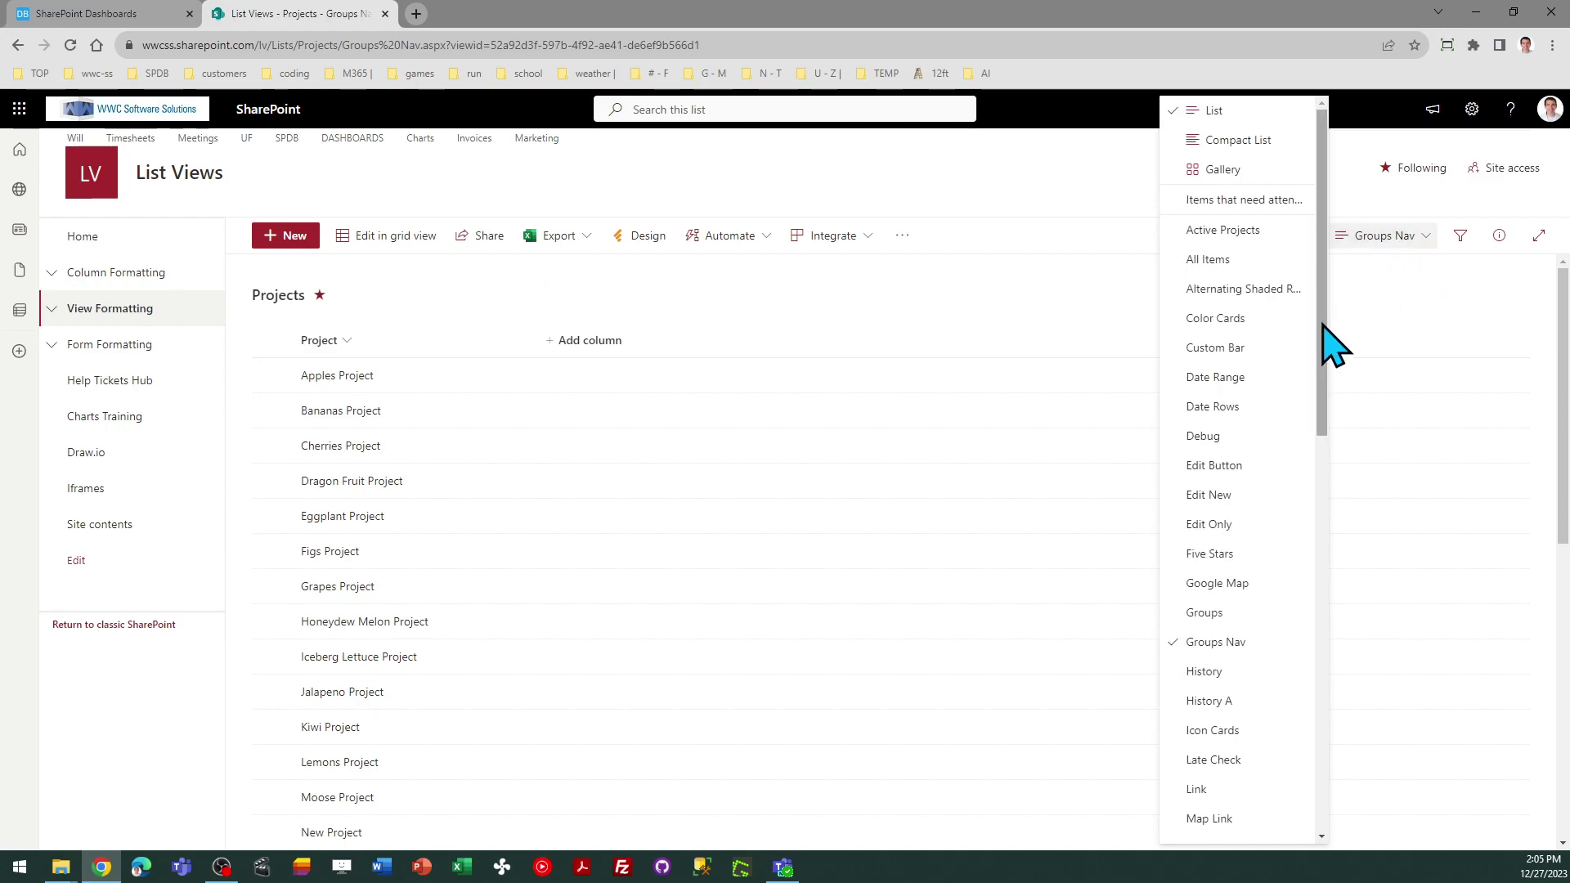
pyautogui.moveTo(1324, 349); pyautogui.dragTo(1347, 764)
pyautogui.click(1243, 799)
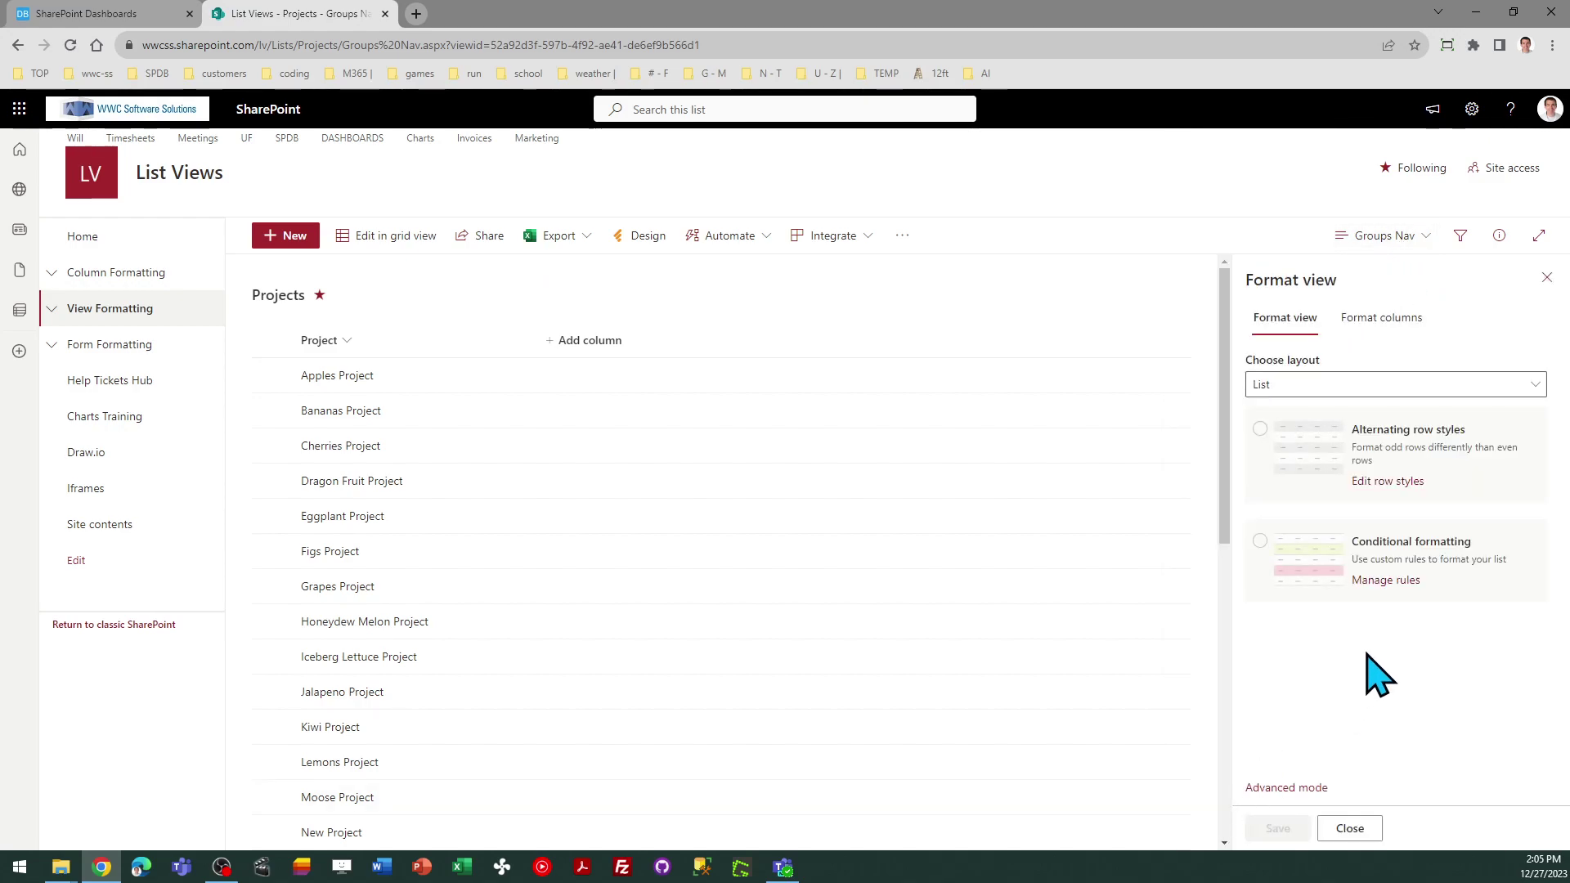
pyautogui.click(1301, 789)
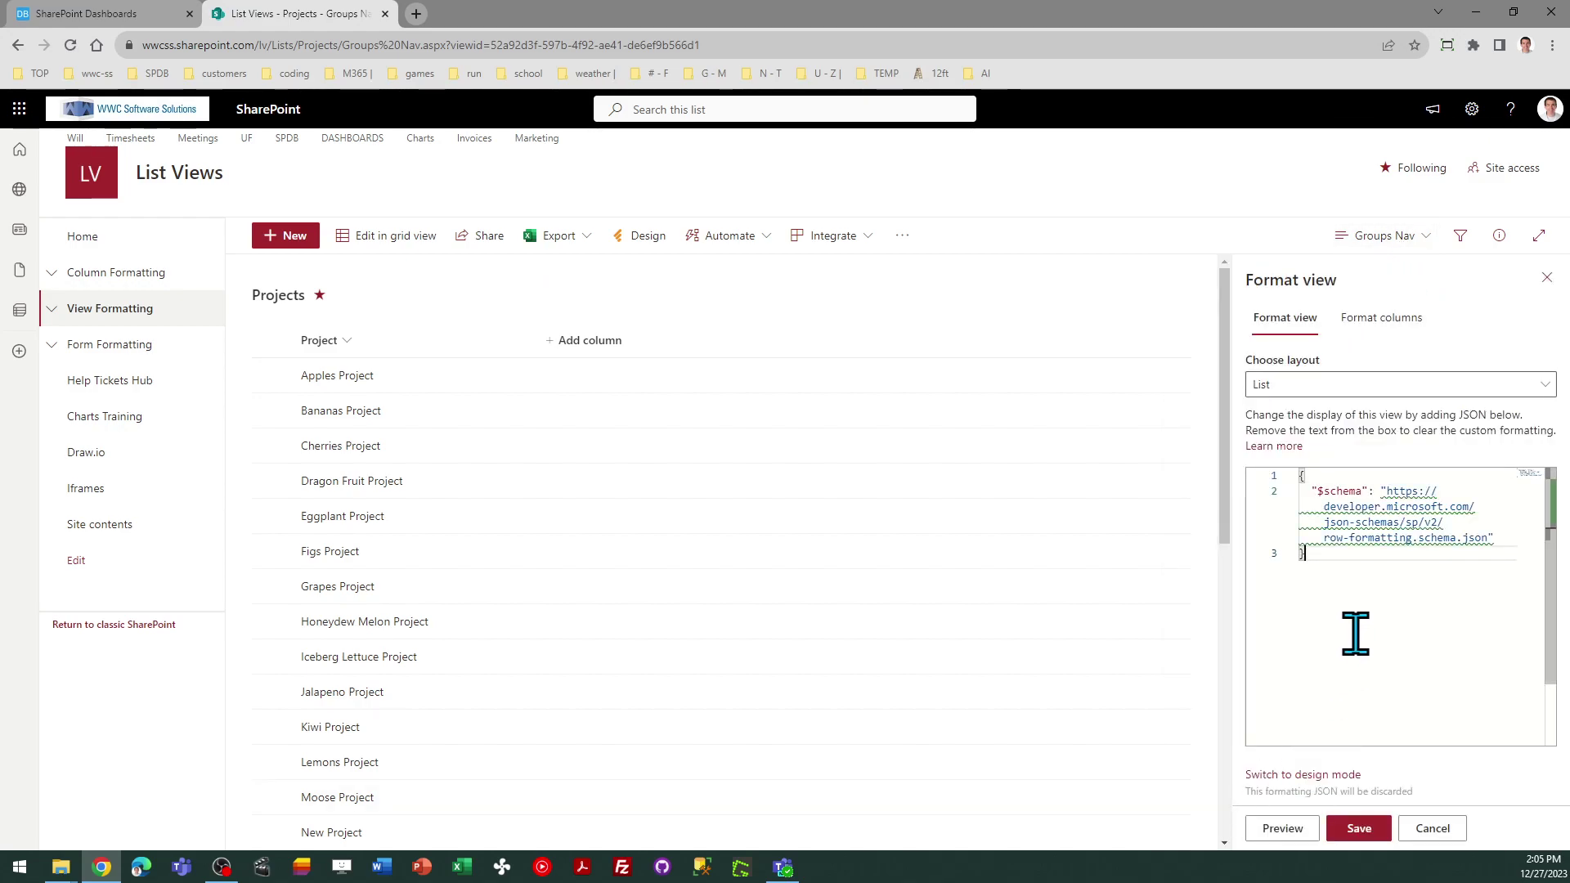
pyautogui.hotkey('ctrl', 'a')
pyautogui.hotkey('ctrl', 'v')
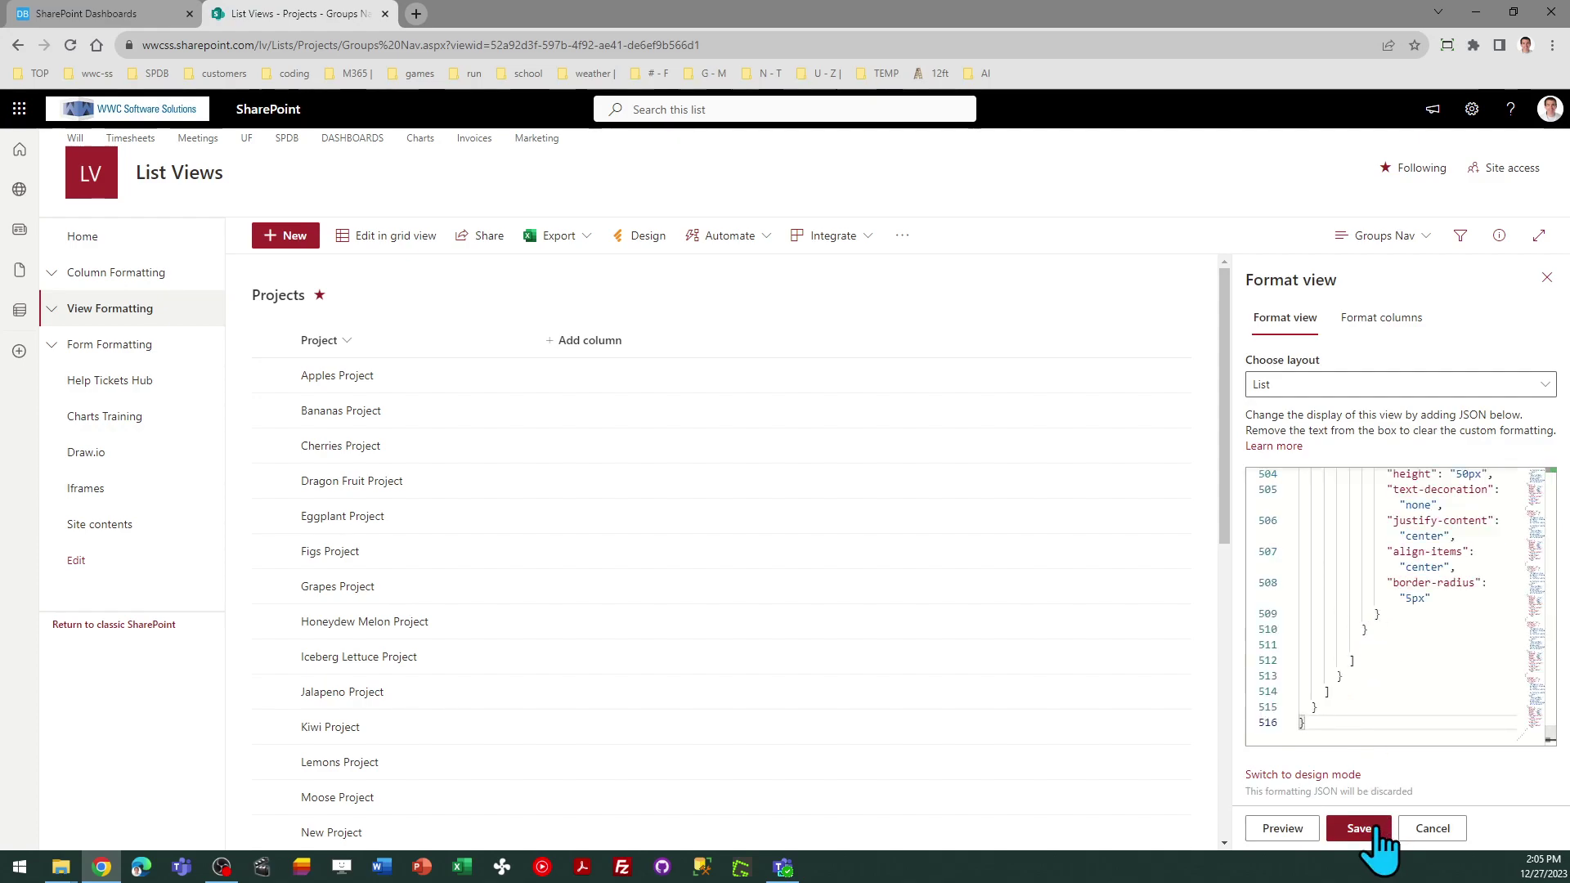
pyautogui.click(1364, 828)
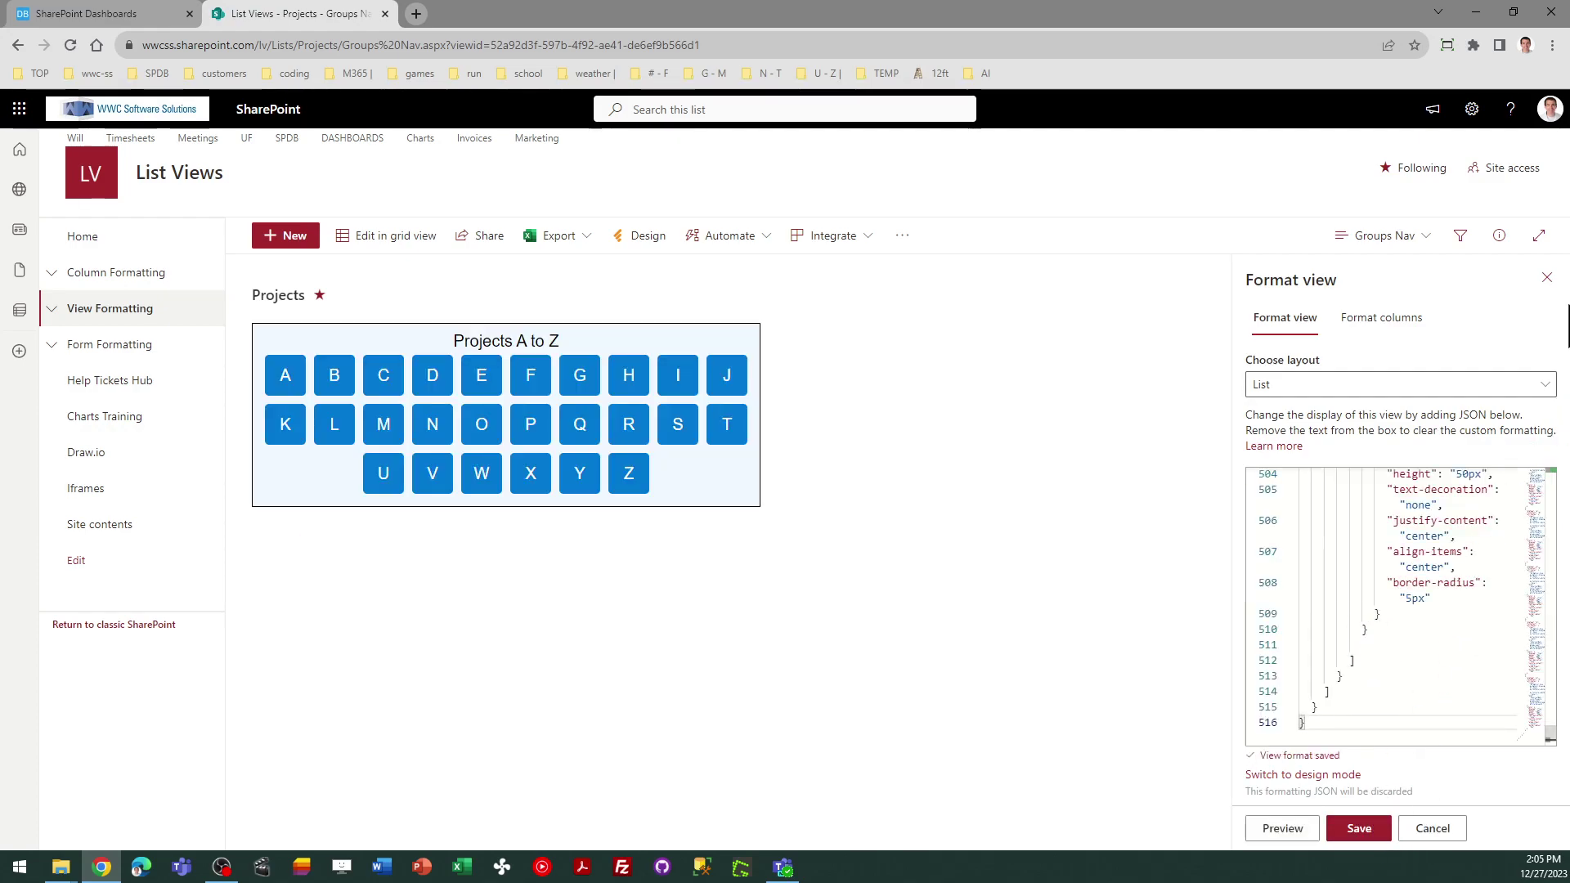
pyautogui.click(1547, 278)
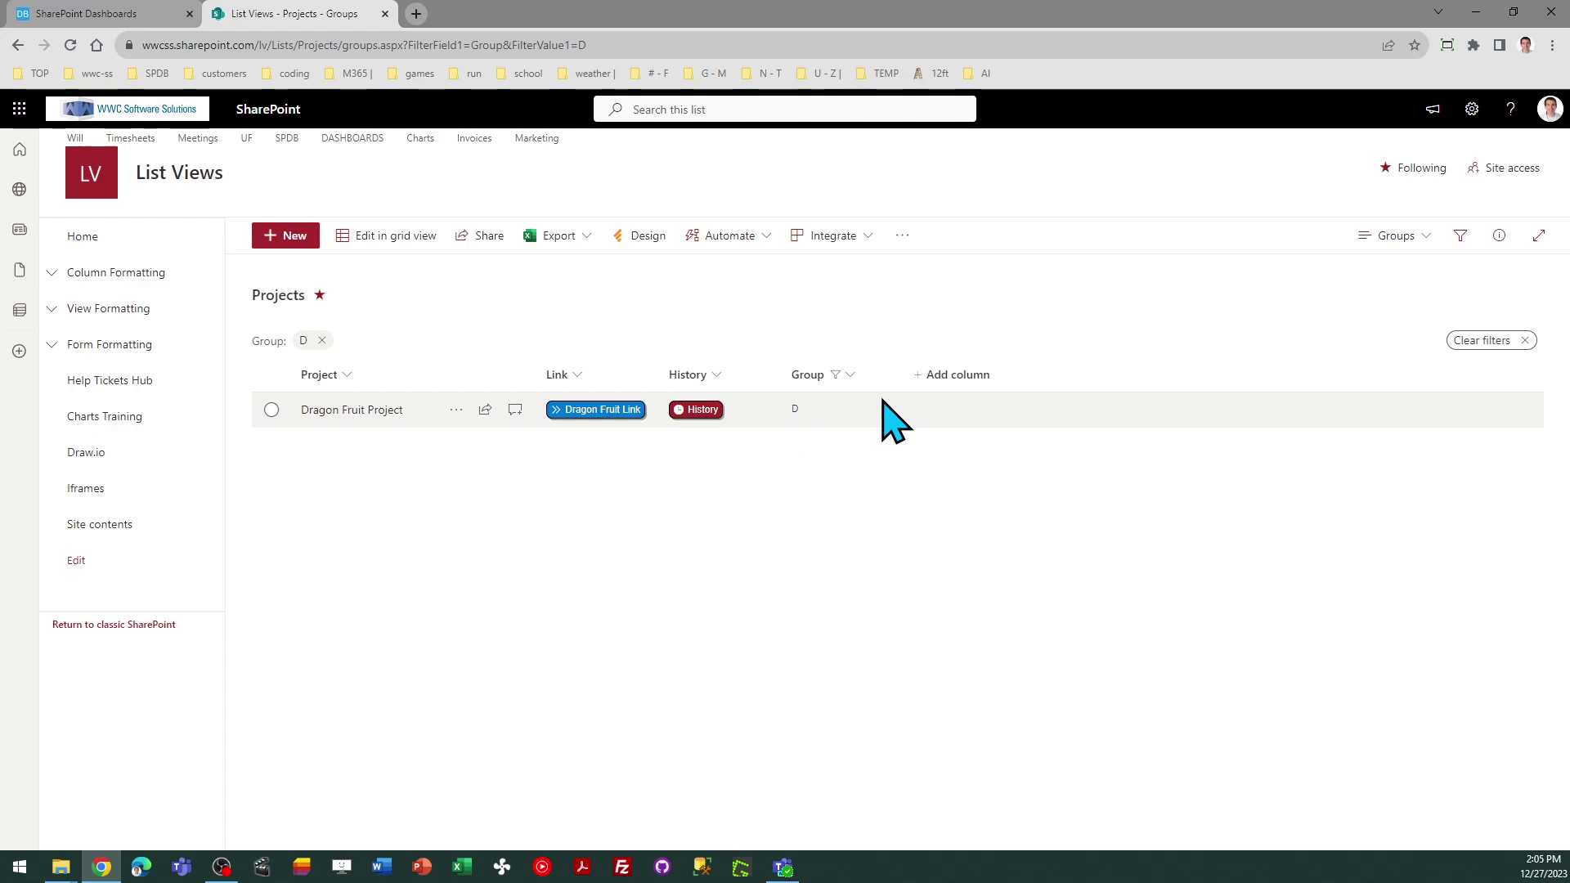
# - Hide the Group column from the Groups view, leaving Project, Link and History
pyautogui.click(851, 373)
pyautogui.moveTo(855, 527)
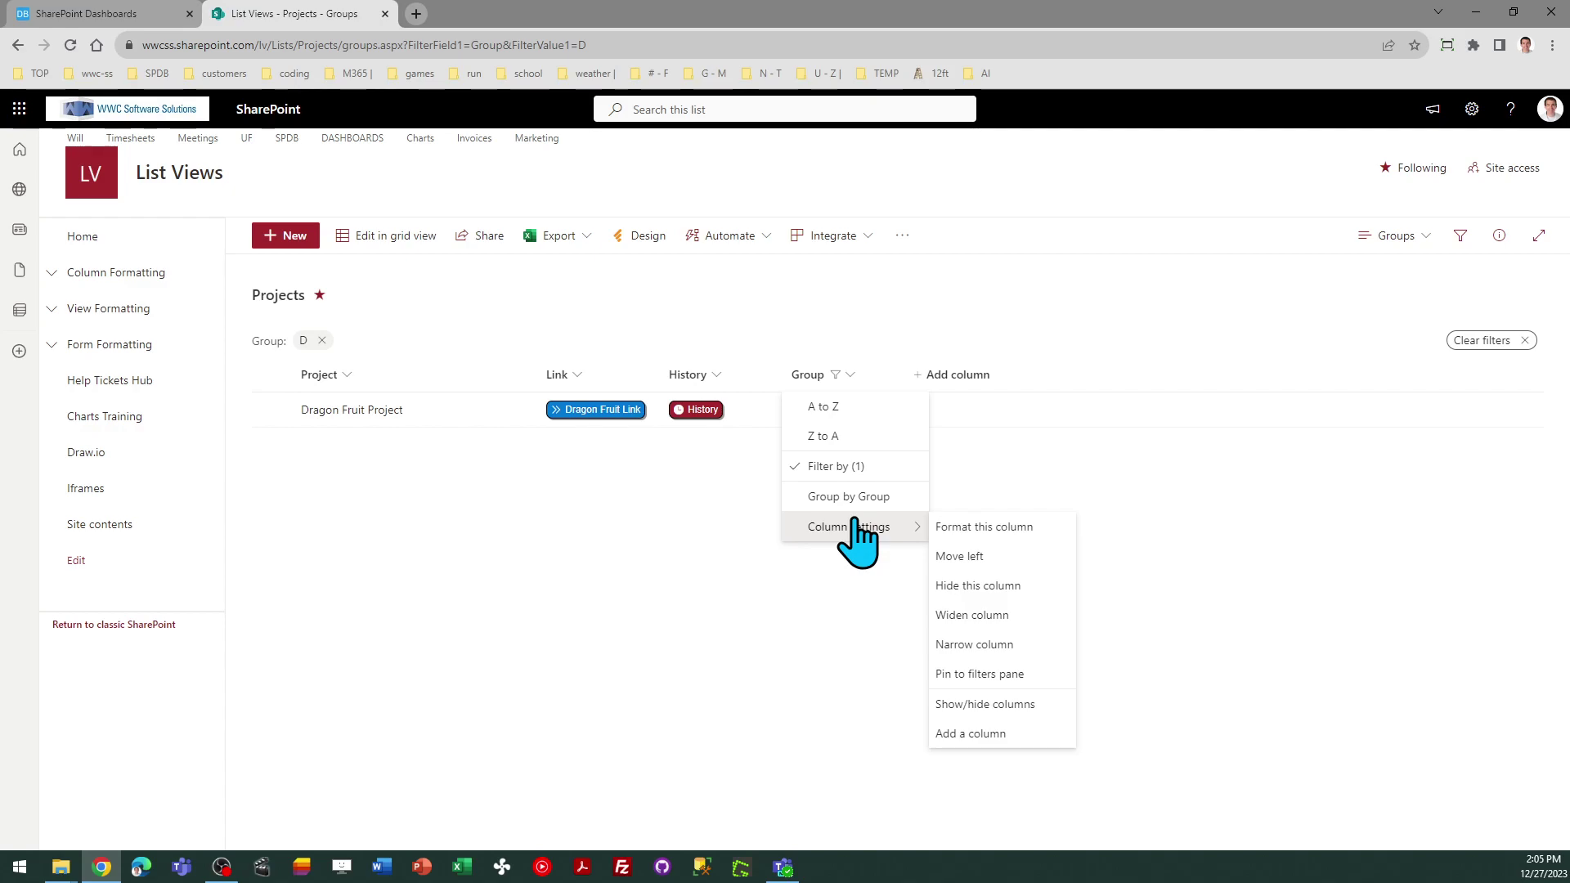
pyautogui.click(977, 586)
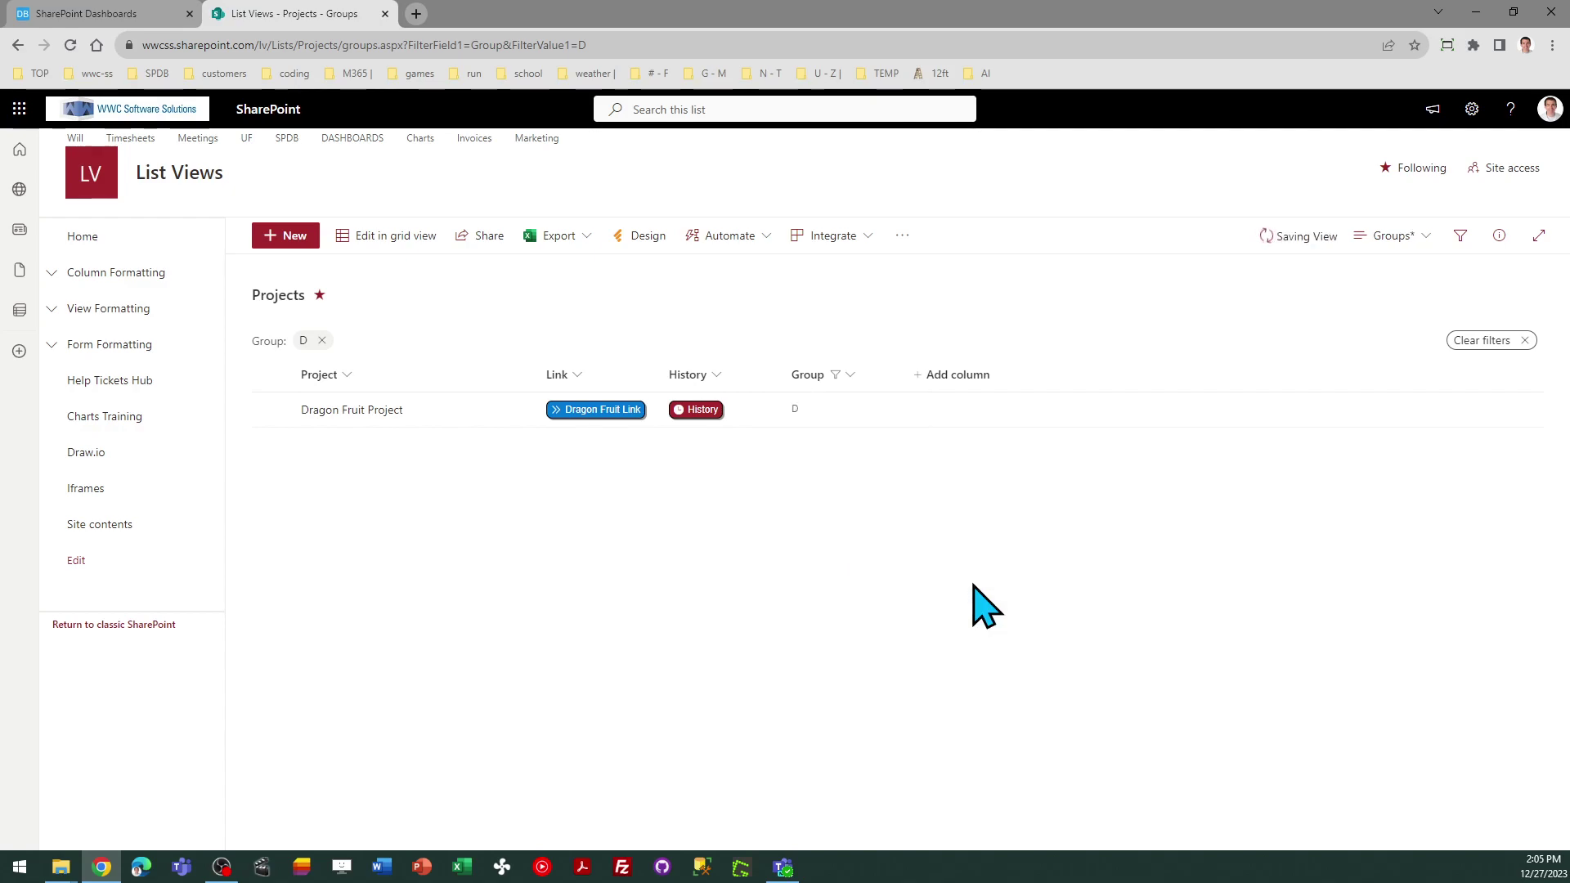
# - Go back to the Groups Nav view with its Projects A to Z box, then return to Dashboard Maker Pro
pyautogui.click(17, 45)
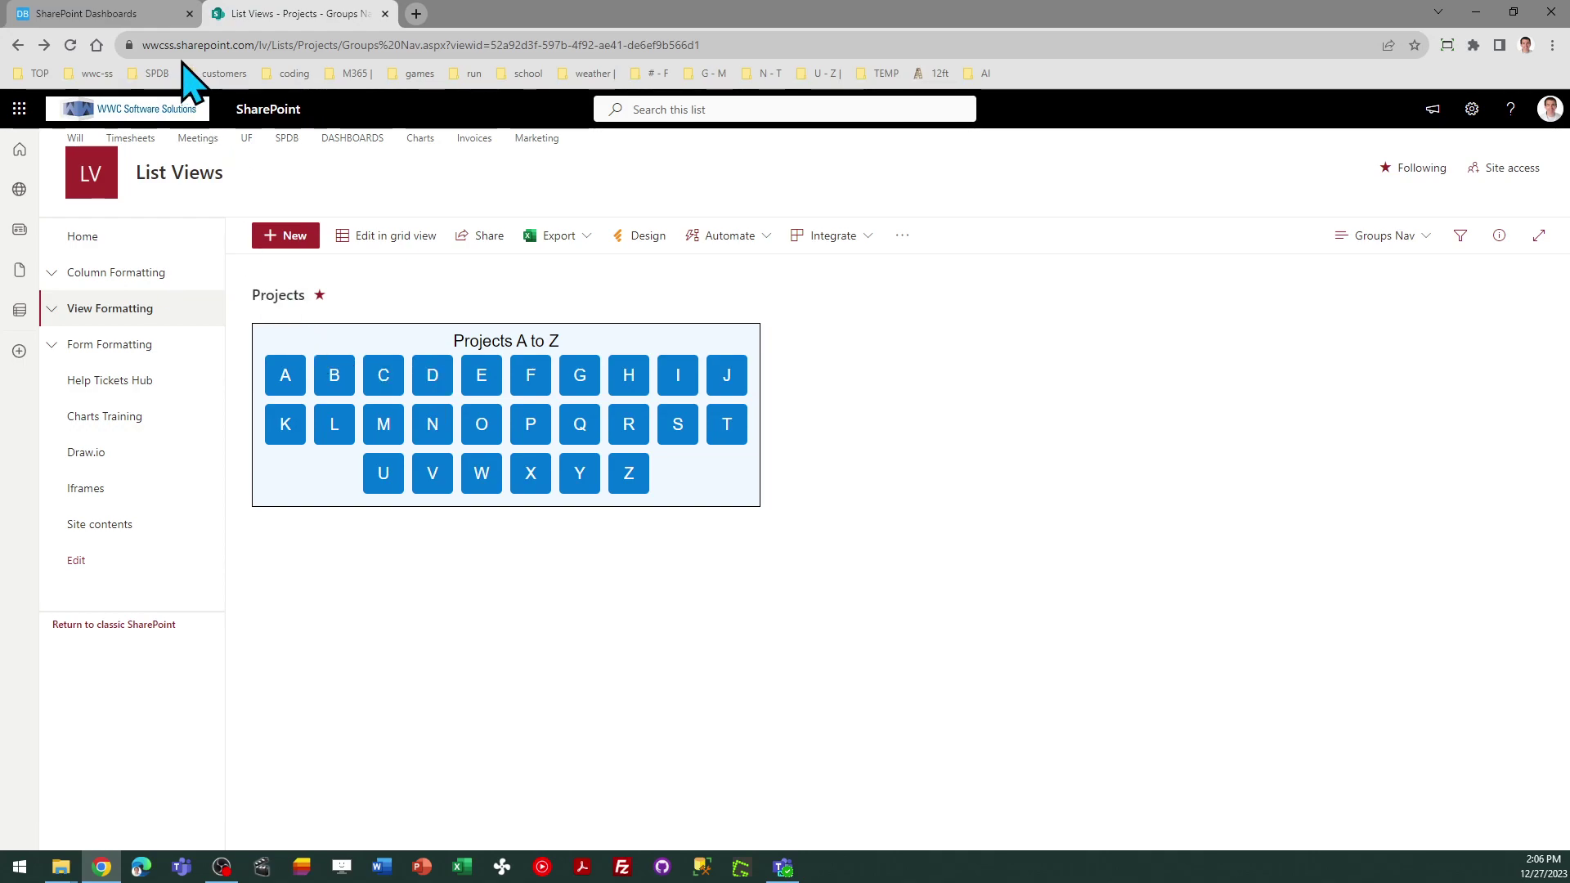
pyautogui.click(127, 18)
# - Dismiss the Ready to Paste instructions to return to the Projects A to Z preview
pyautogui.click(903, 368)
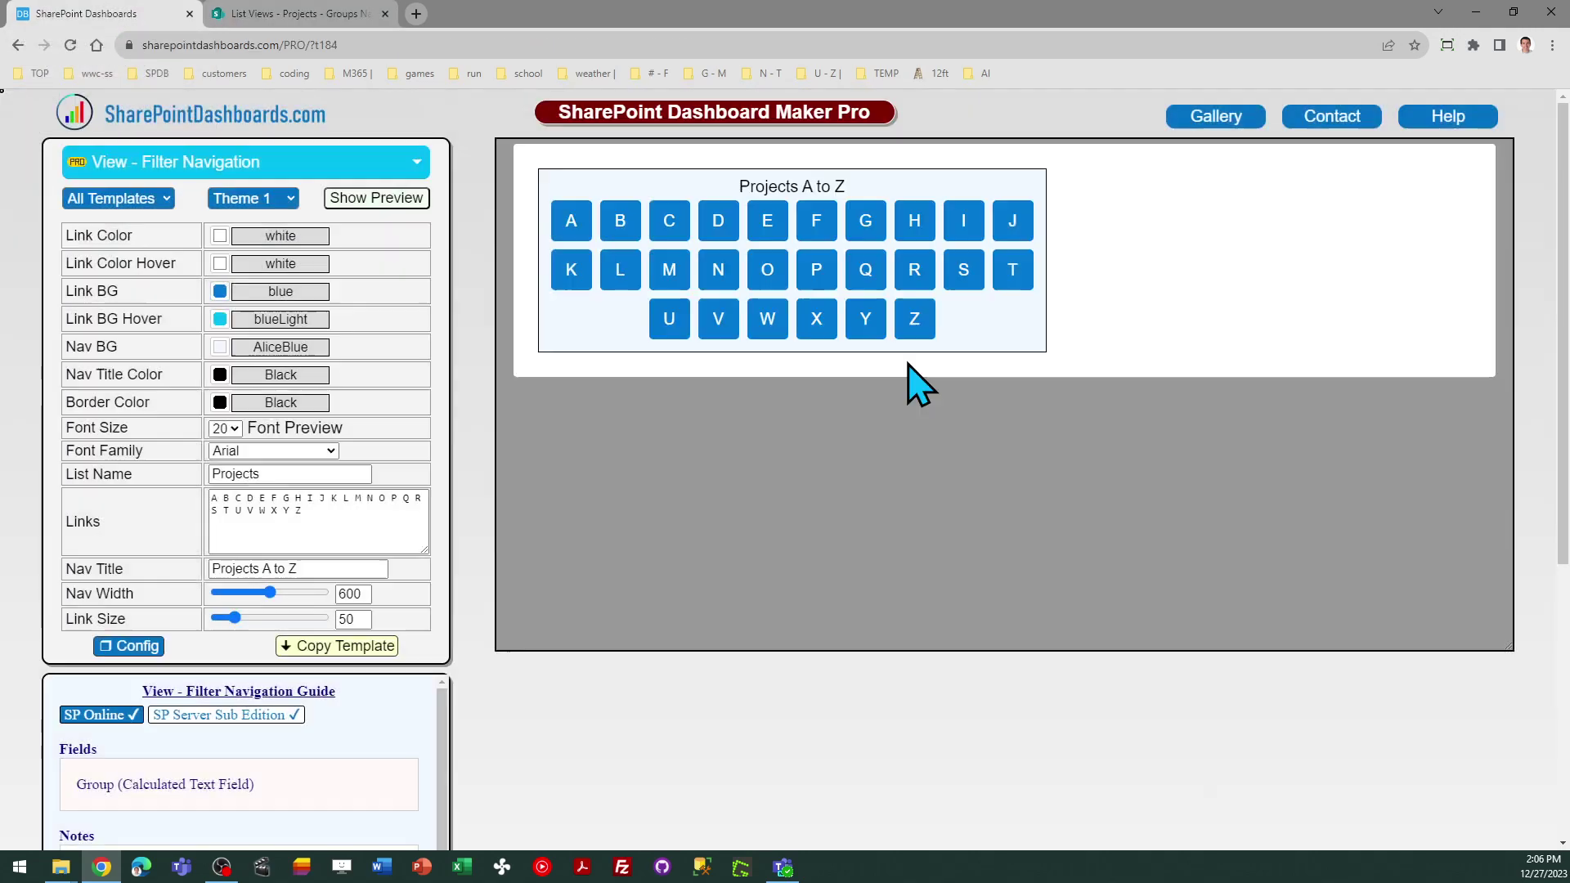